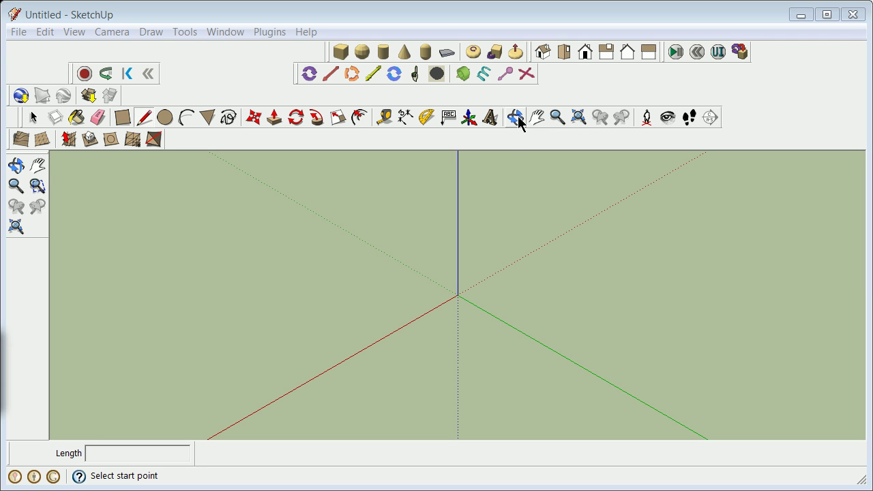
Orbit the empty scene until the red axis runs horizontally and the ground plane is seen from above
click(517, 119)
drag(430, 243, 666, 197)
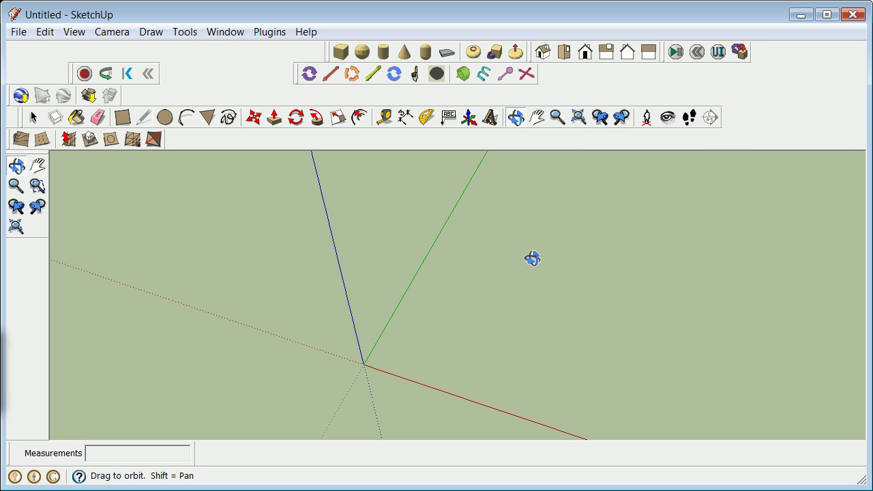
drag(480, 327, 503, 334)
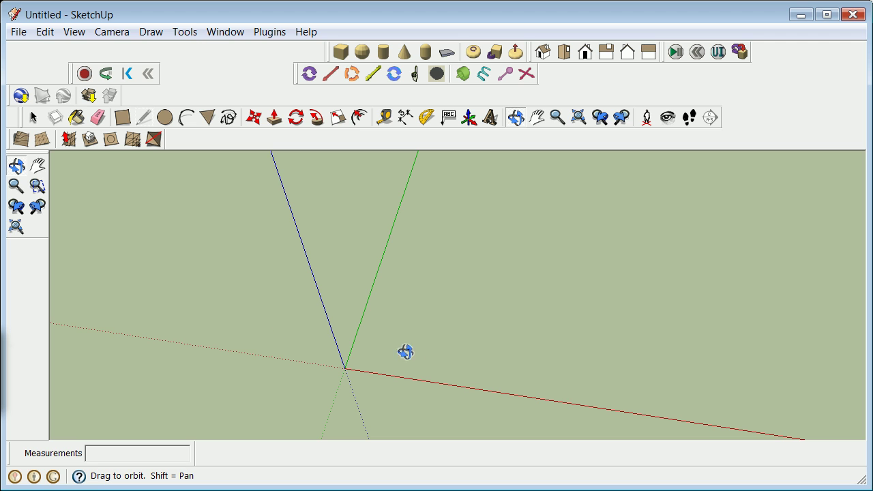
click(222, 34)
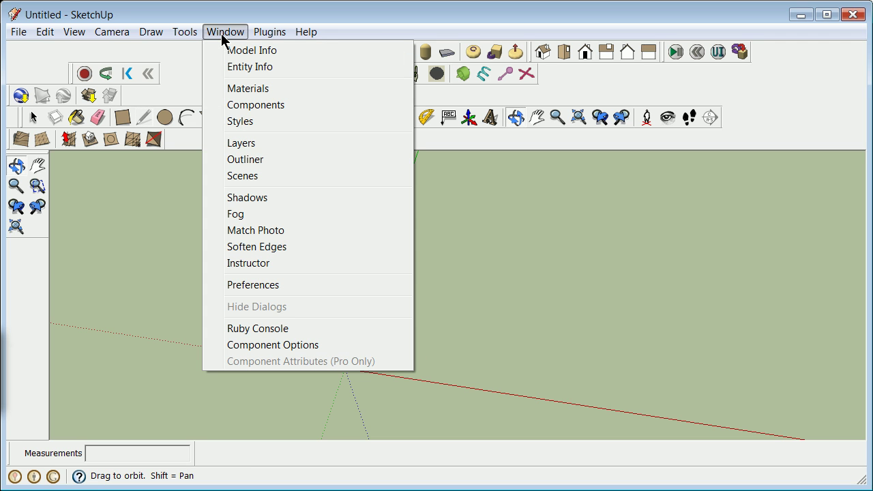
click(532, 236)
drag(468, 280, 518, 274)
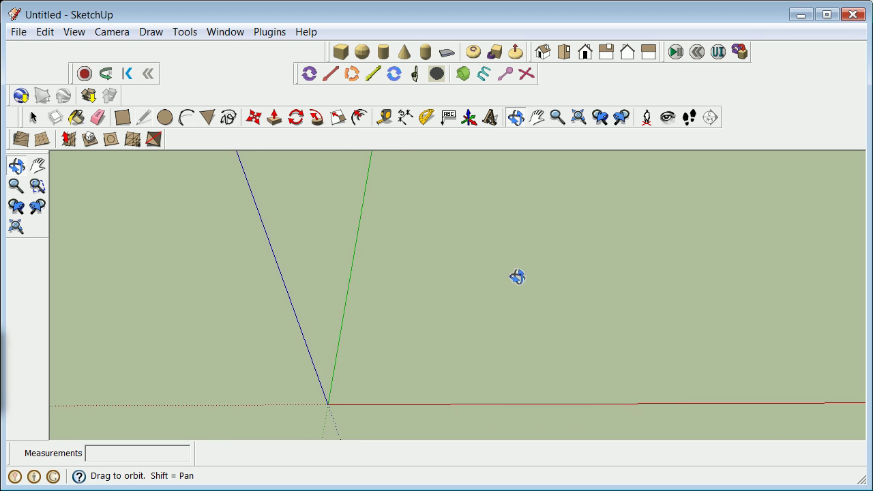
click(268, 34)
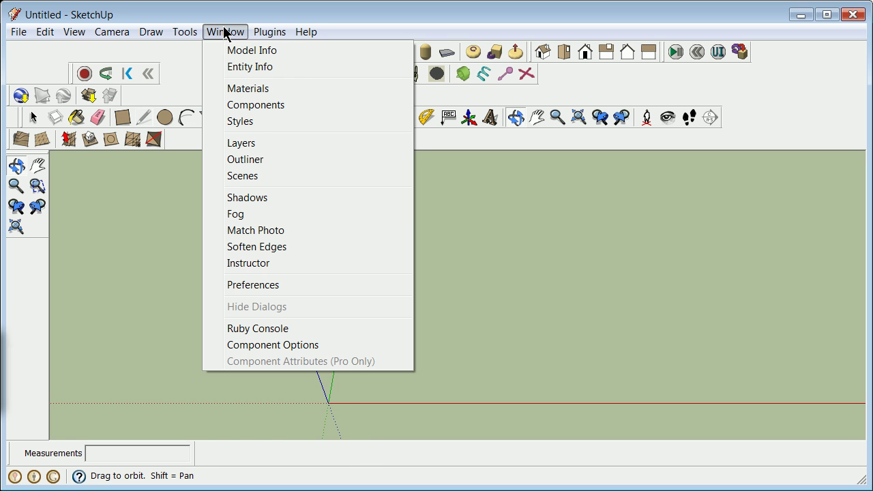
mouse_move(176, 33)
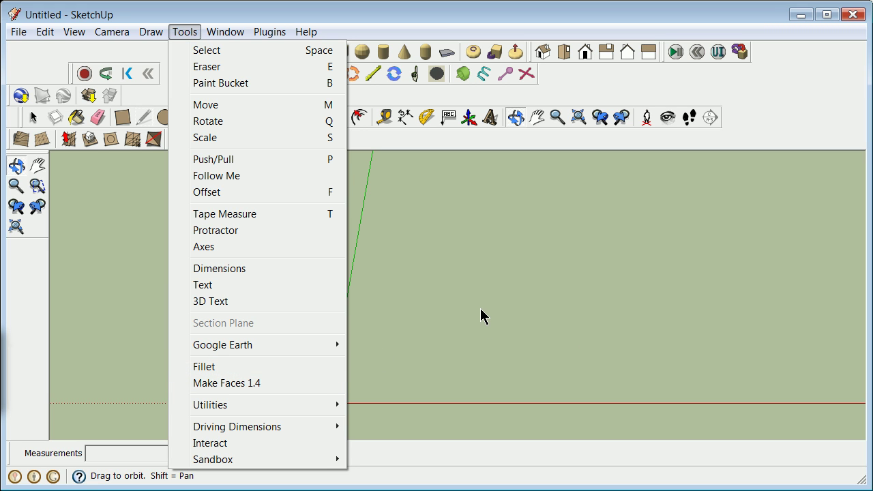
click(440, 326)
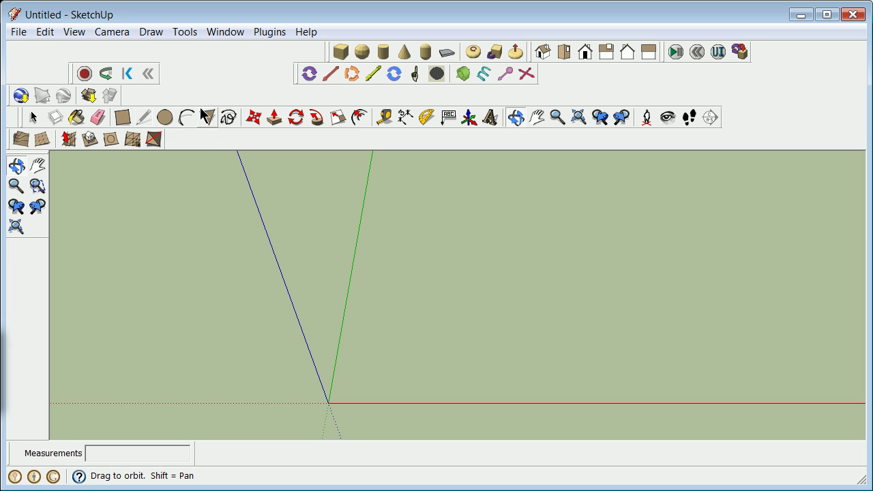
click(124, 117)
click(258, 368)
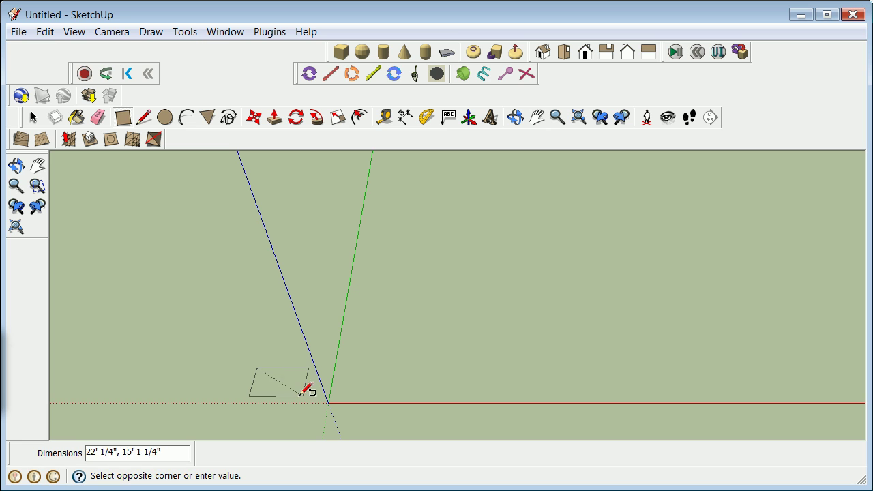
click(302, 399)
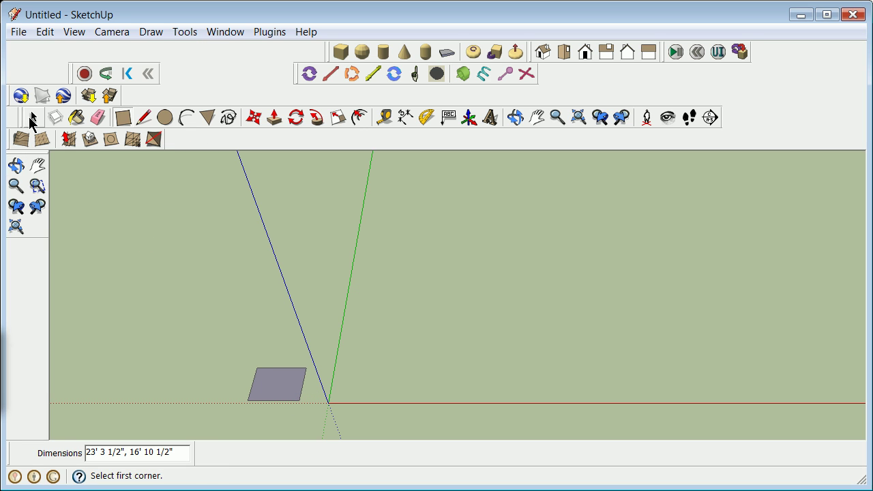
click(32, 118)
right_click(298, 400)
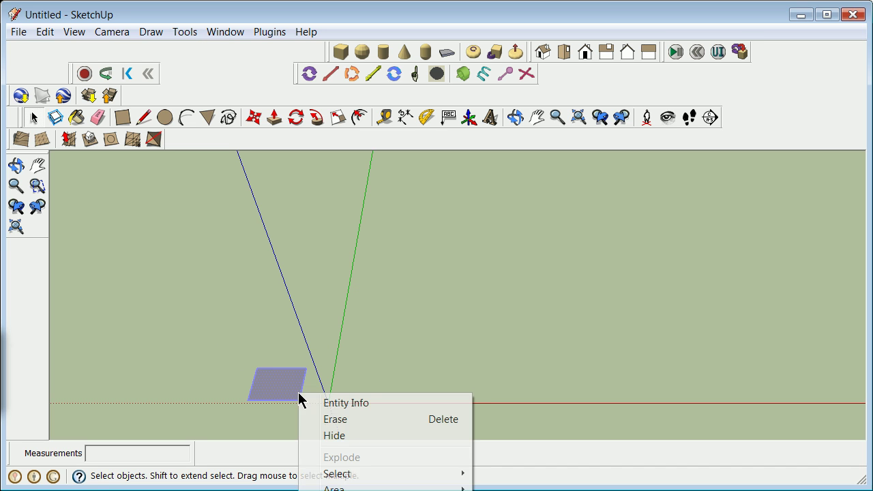
click(334, 419)
Set the model's length units to Decimal format in Feet
click(270, 32)
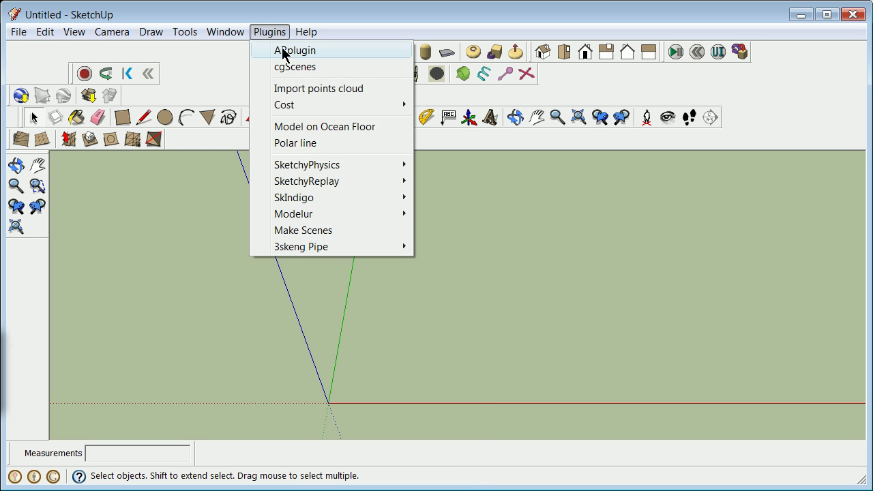
mouse_move(232, 32)
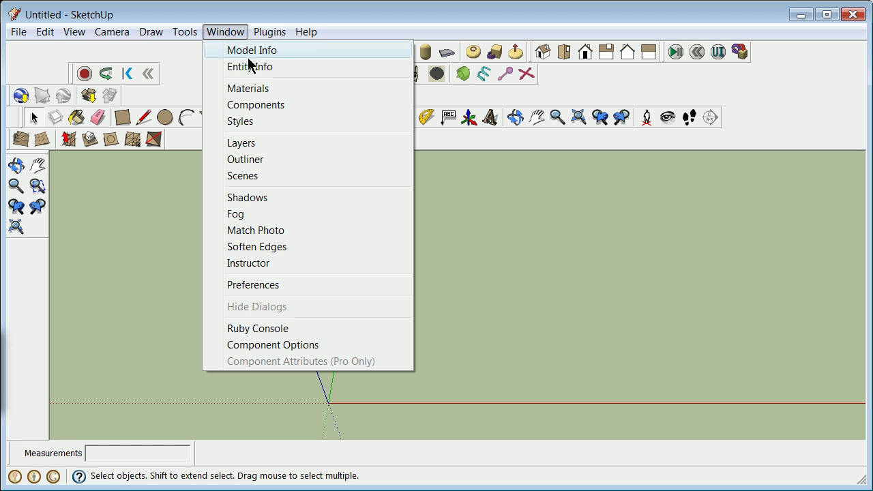
click(253, 54)
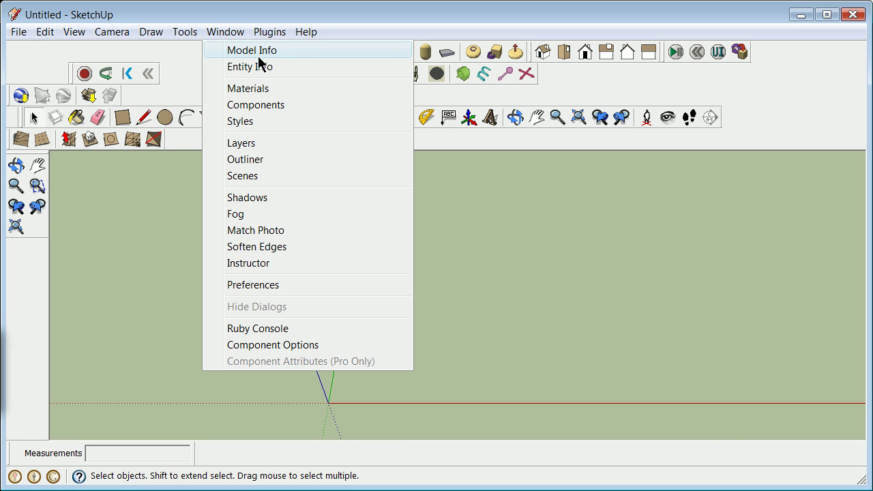
click(573, 229)
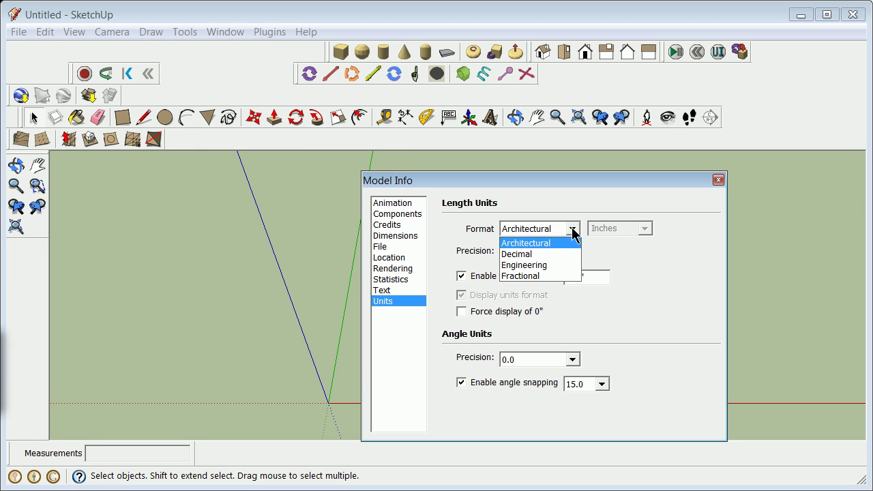
click(530, 255)
click(644, 228)
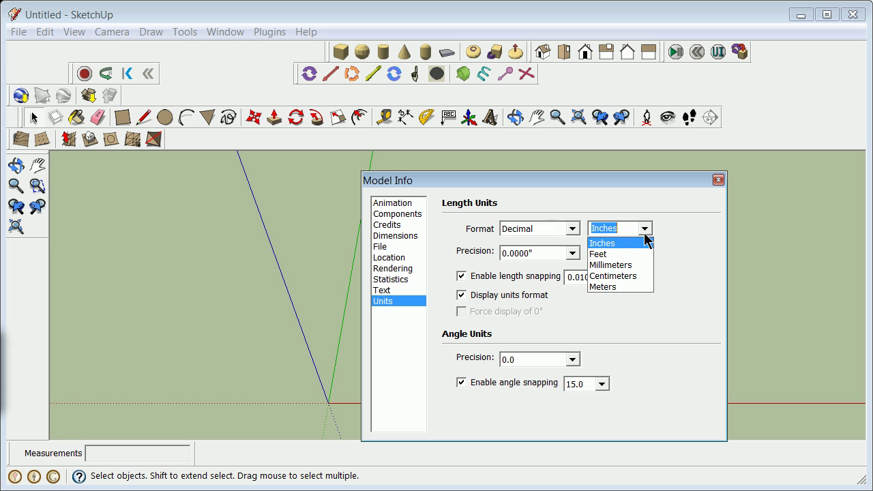
click(621, 254)
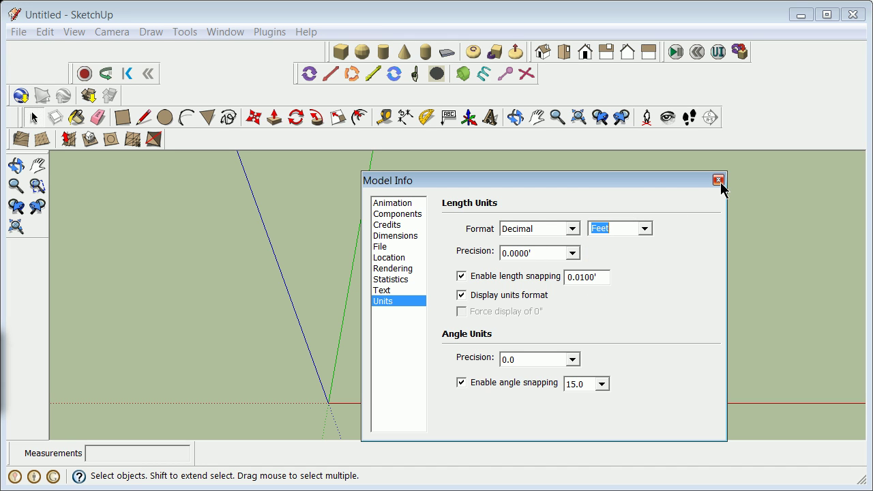
click(459, 382)
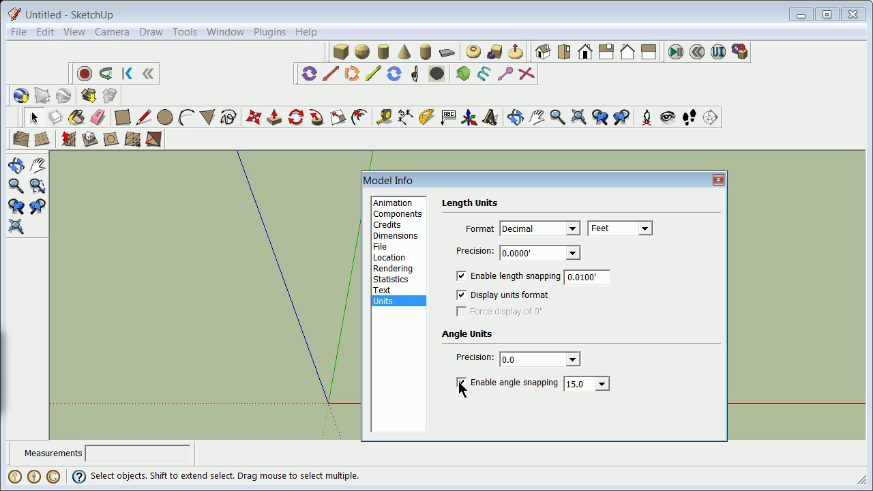
click(718, 180)
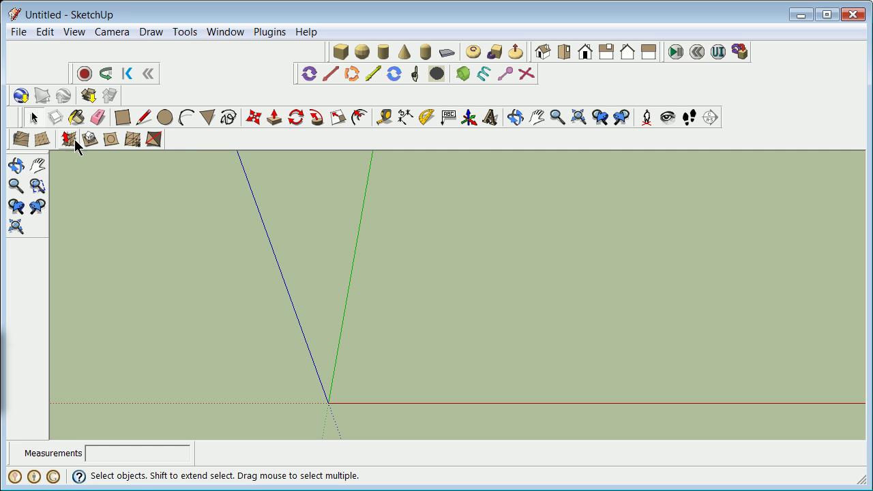
Draw a small freehand box on the ground near the origin, on the negative side of the red axis
click(341, 52)
click(245, 361)
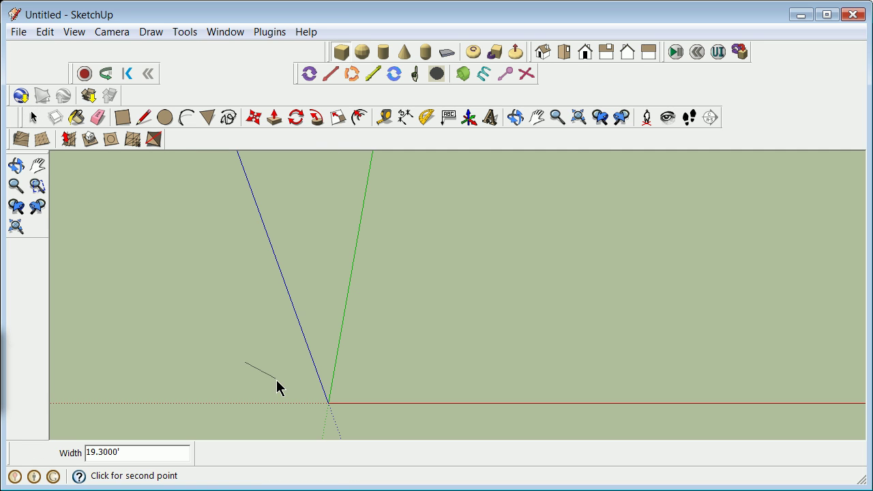
click(281, 389)
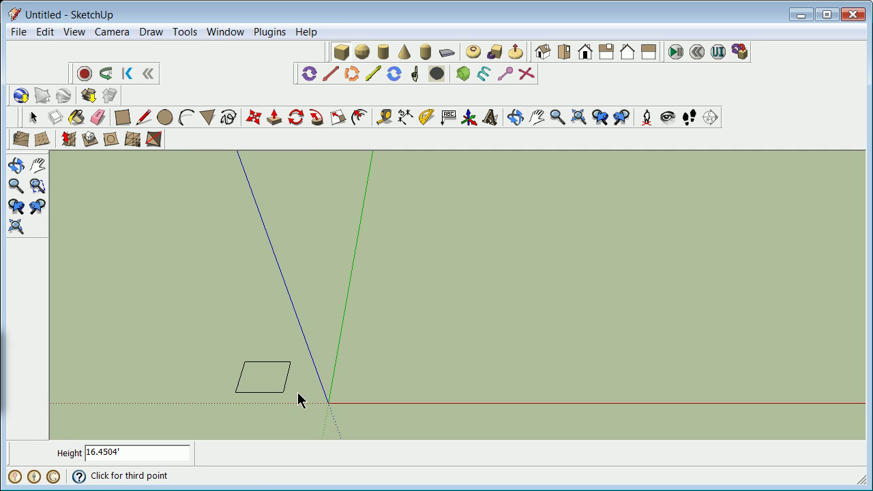
click(273, 351)
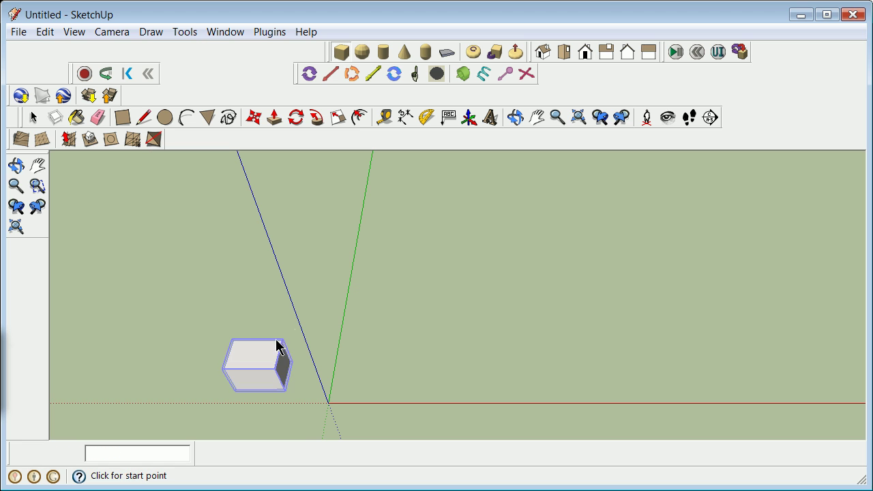
click(33, 117)
click(232, 307)
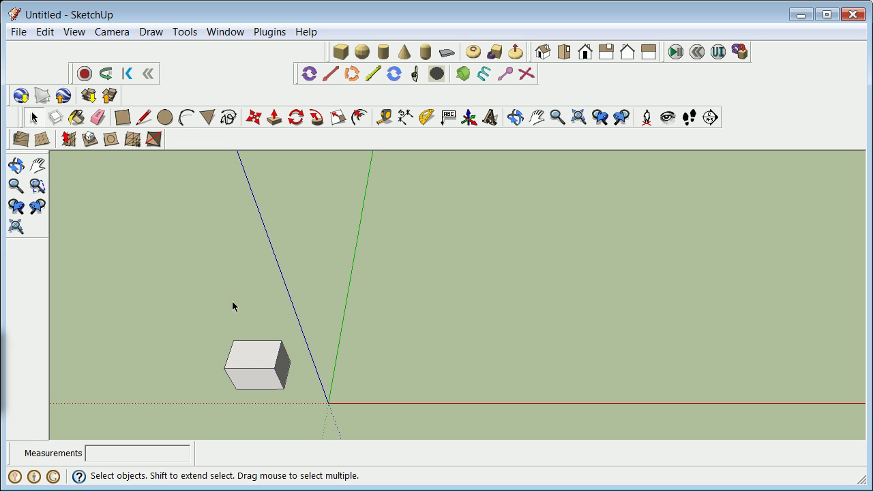
click(291, 394)
right_click(282, 390)
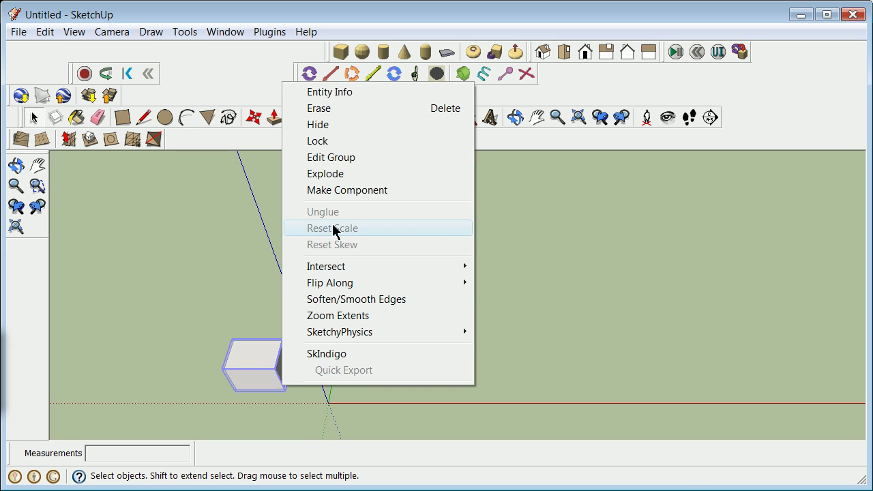
click(358, 190)
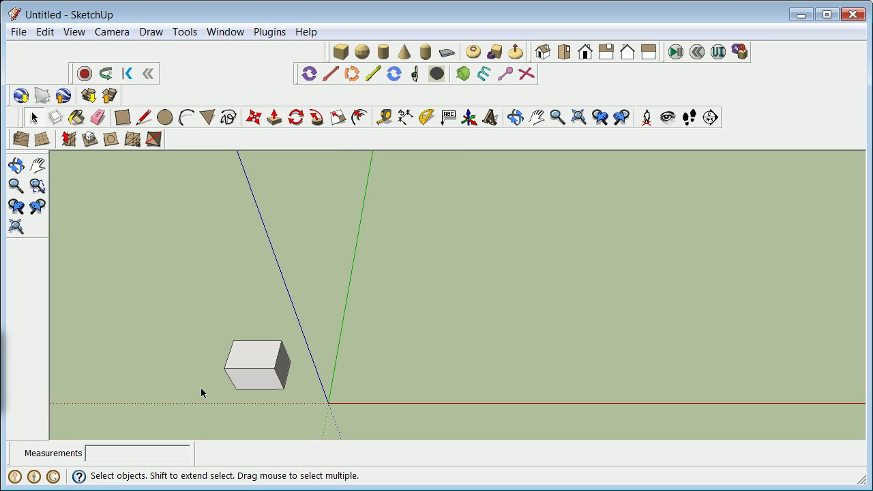
drag(219, 318, 293, 397)
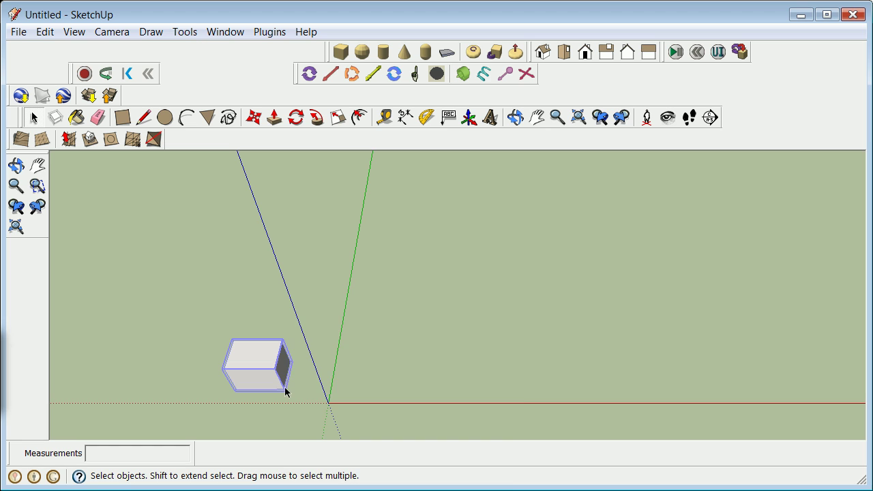
right_click(285, 391)
click(223, 250)
click(223, 251)
Open the small box for editing and exit it again without changing its geometry
click(262, 365)
click(229, 313)
click(285, 380)
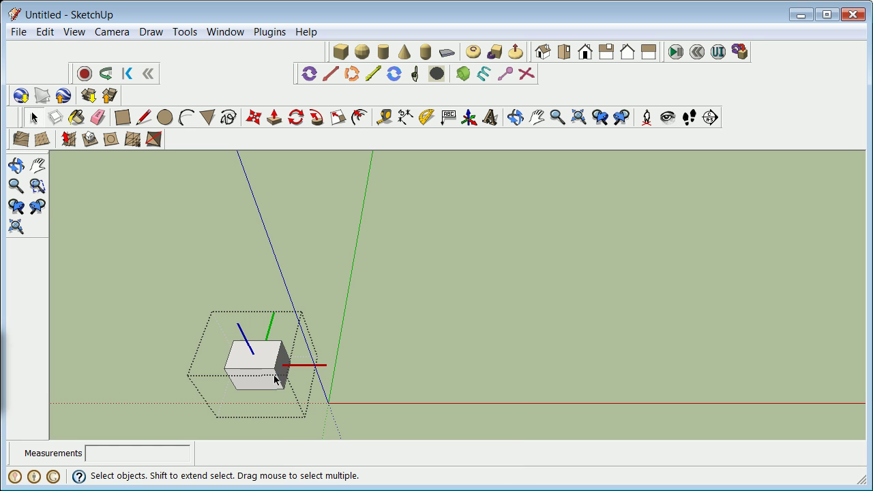
click(165, 286)
scroll(279, 371, up, 2)
scroll(272, 368, down, 2)
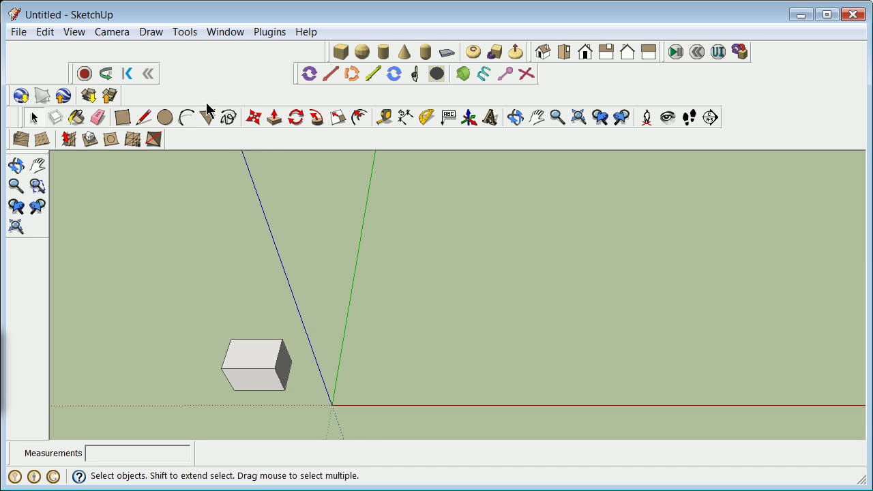
Add five new layers to the model and make Layer4 the active layer
click(218, 33)
click(271, 145)
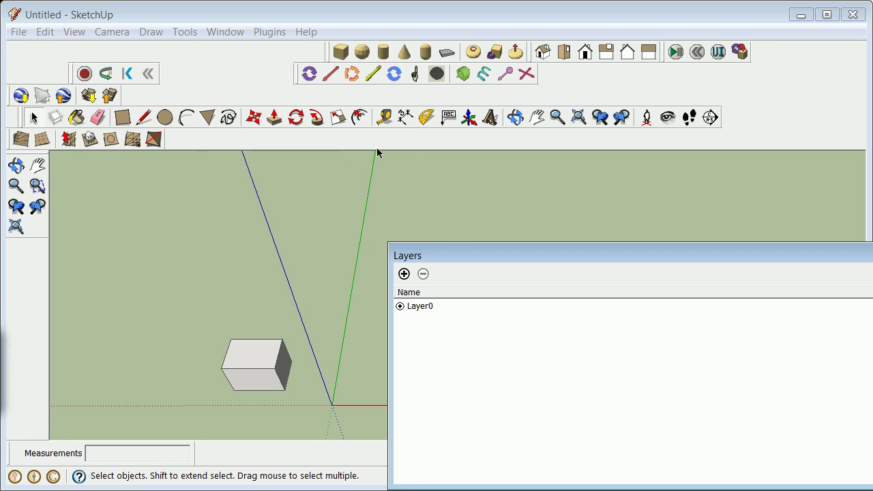
click(405, 274)
click(404, 274)
click(404, 273)
click(404, 274)
click(404, 273)
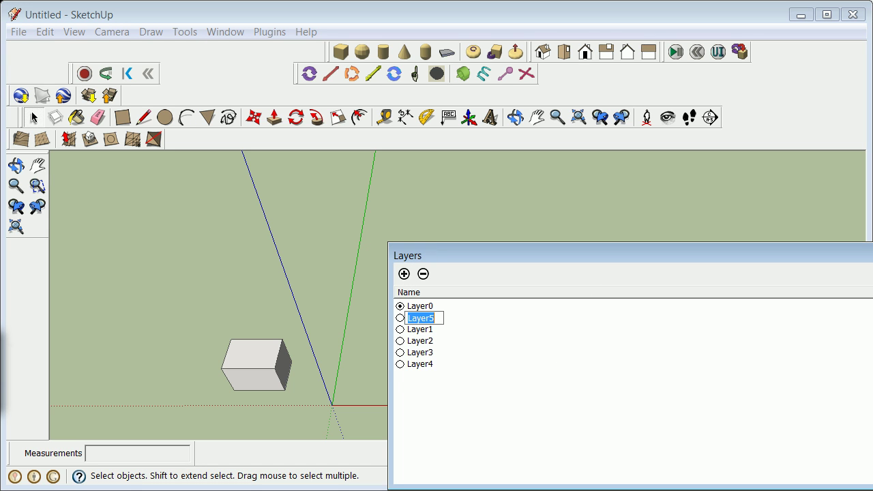
click(399, 363)
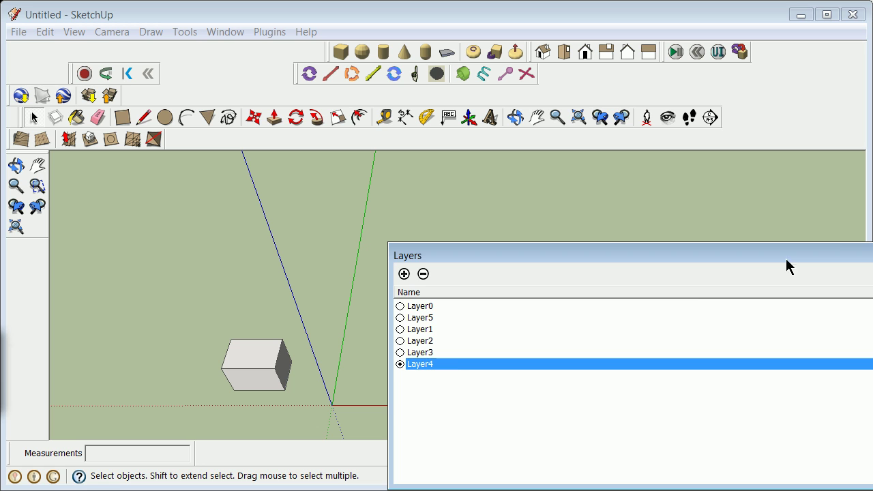
key(alt+F4)
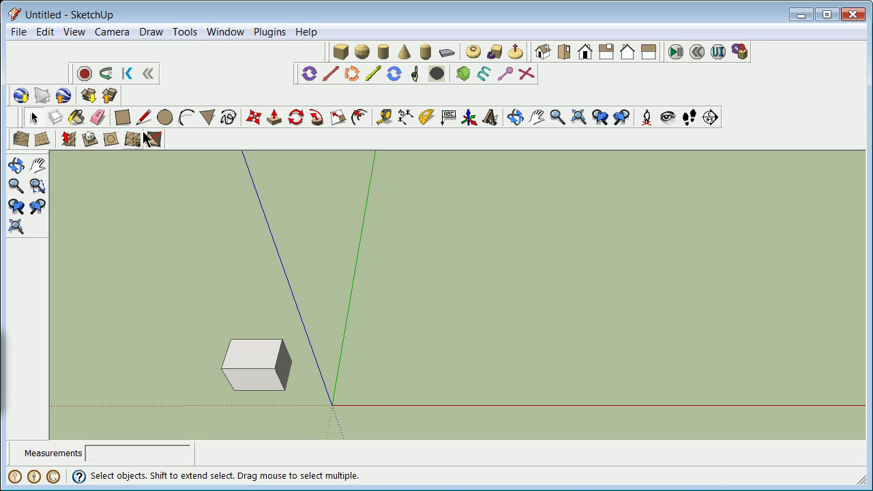
Draw a large rectangle on the ground from the origin, about 249.4 ft by 154.2 ft, between the red and green axes
click(123, 117)
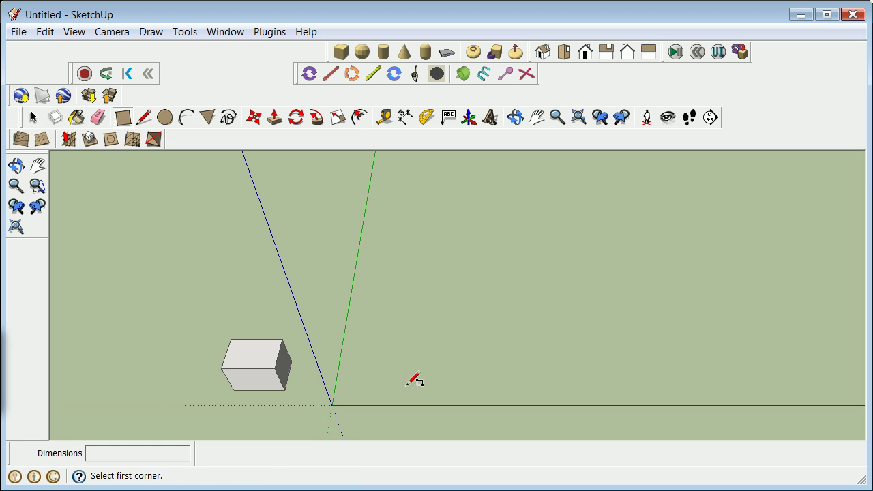
click(332, 405)
click(774, 183)
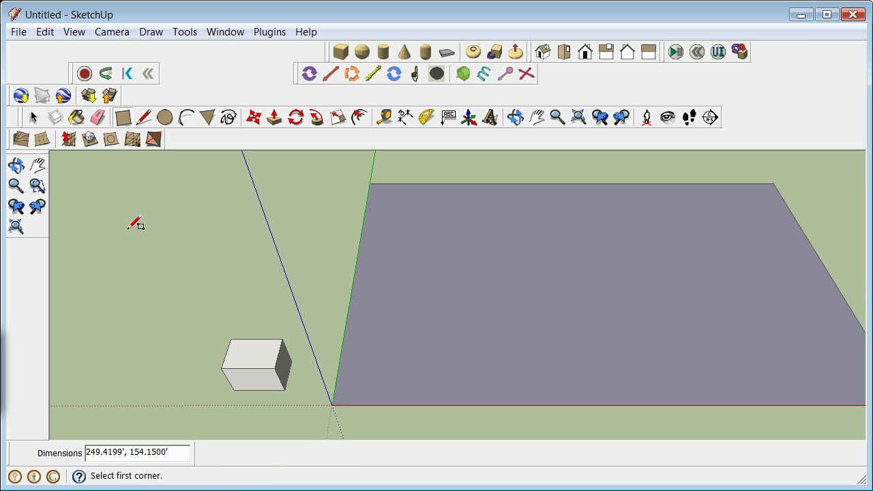
Reverse the face of the large ground rectangle so that its front side points up
click(32, 120)
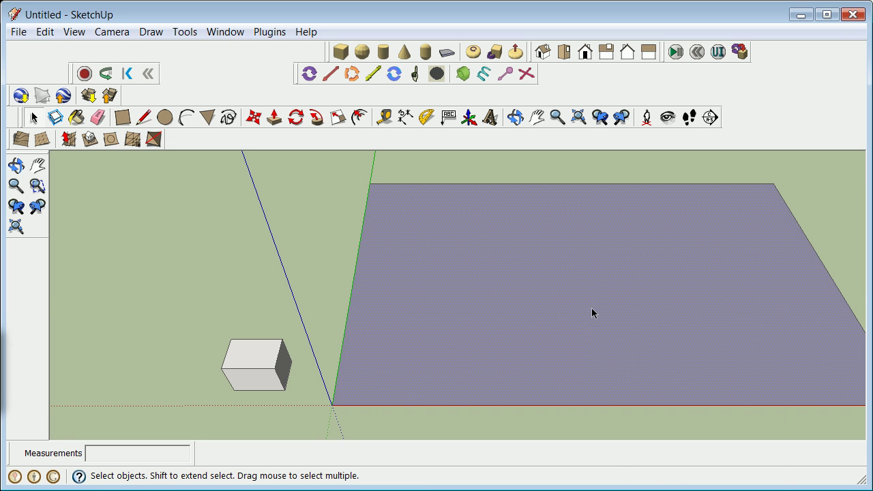
right_click(591, 307)
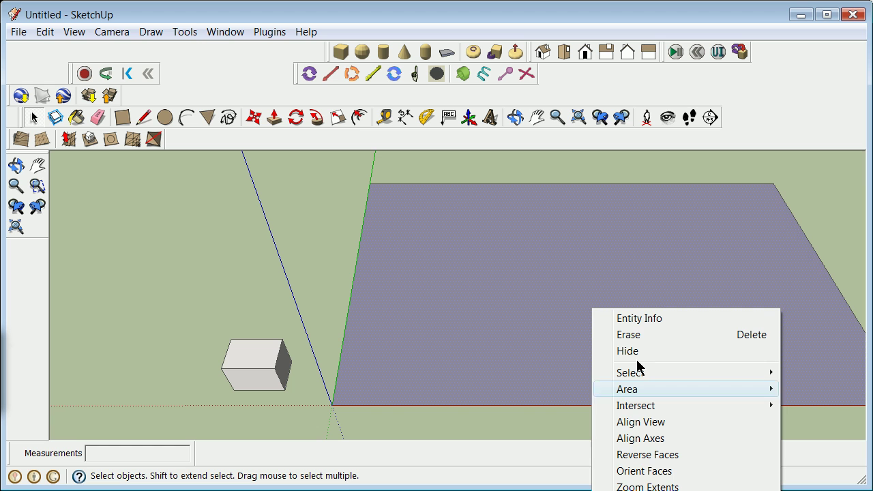
click(675, 455)
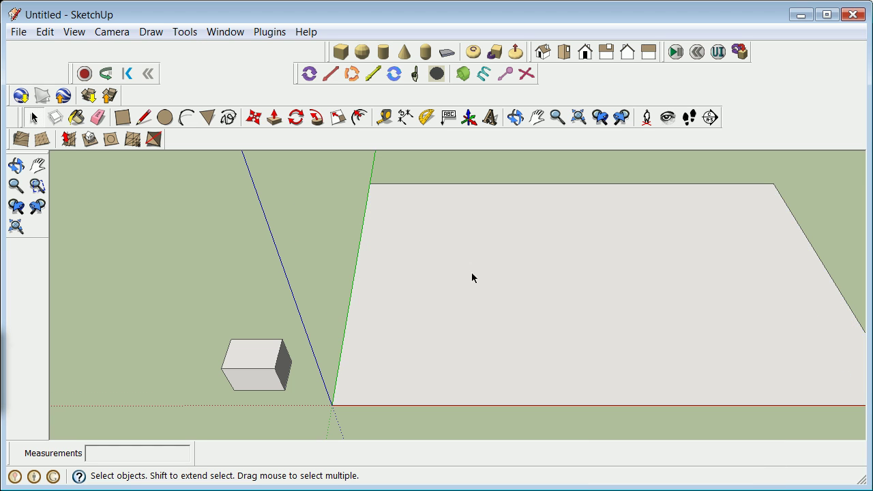
Draw a diagonal line about 111 ft long on the face of the large ground rectangle
scroll(505, 280, down, 3)
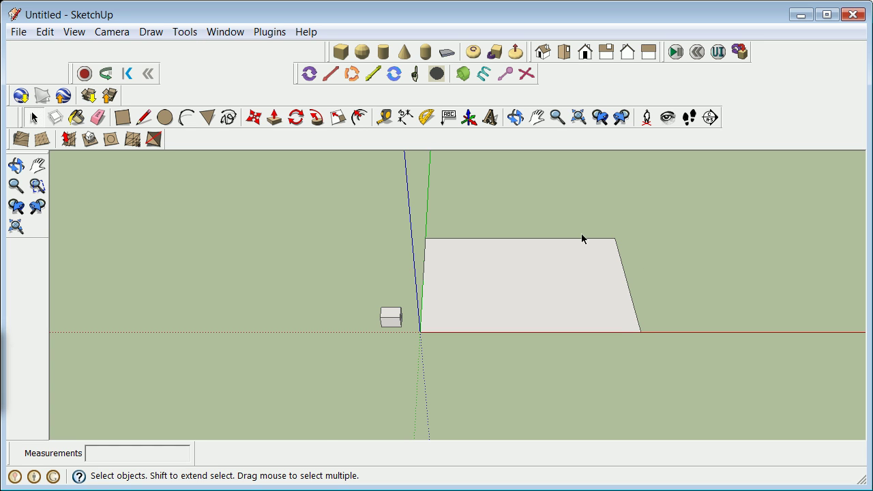
scroll(581, 234, up, 2)
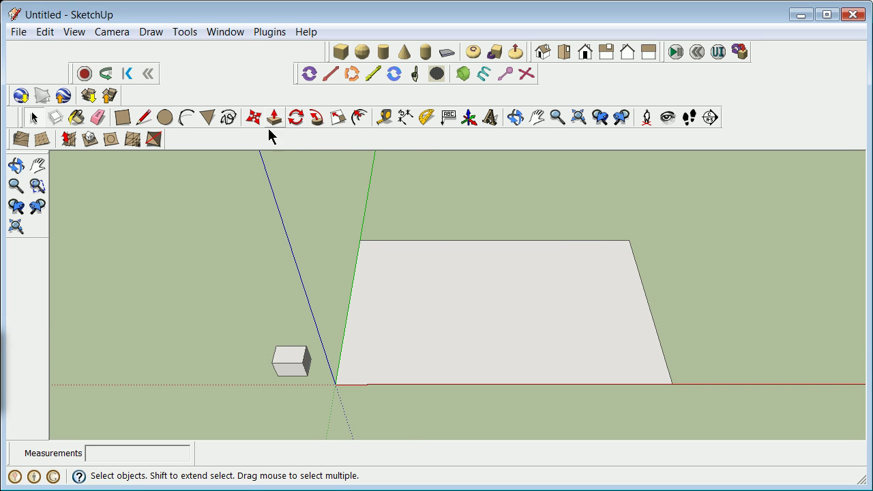
click(143, 118)
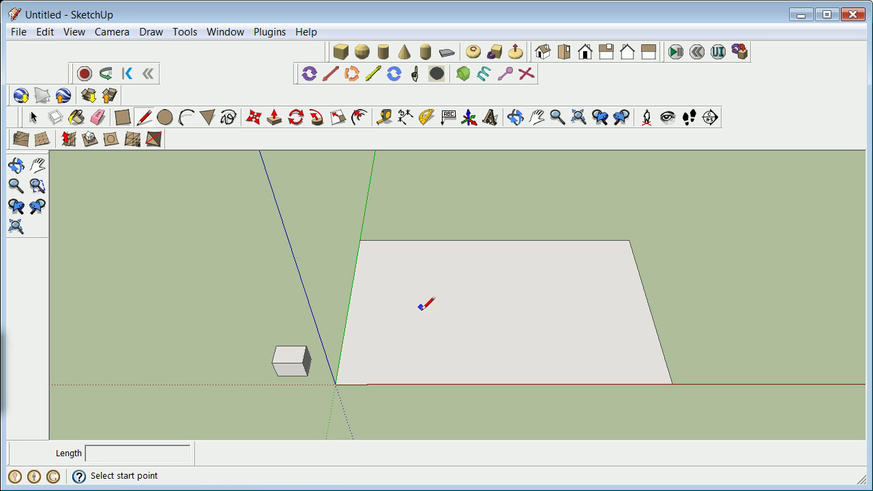
click(414, 344)
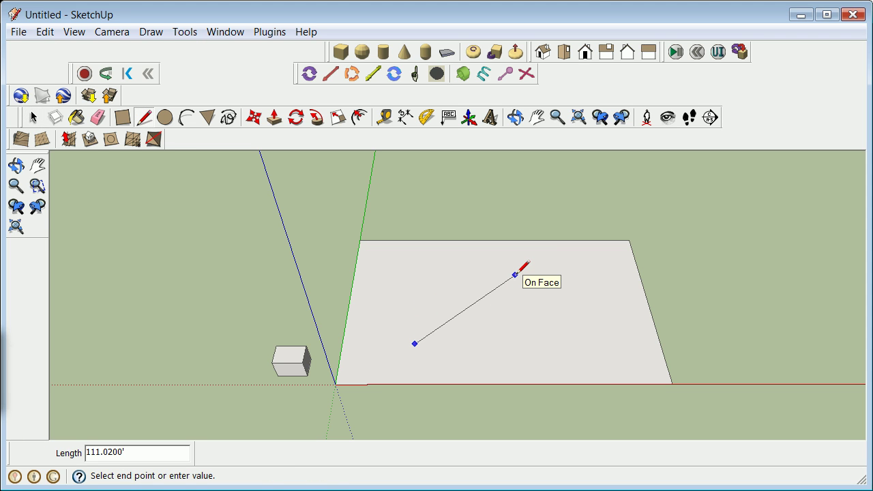
click(515, 275)
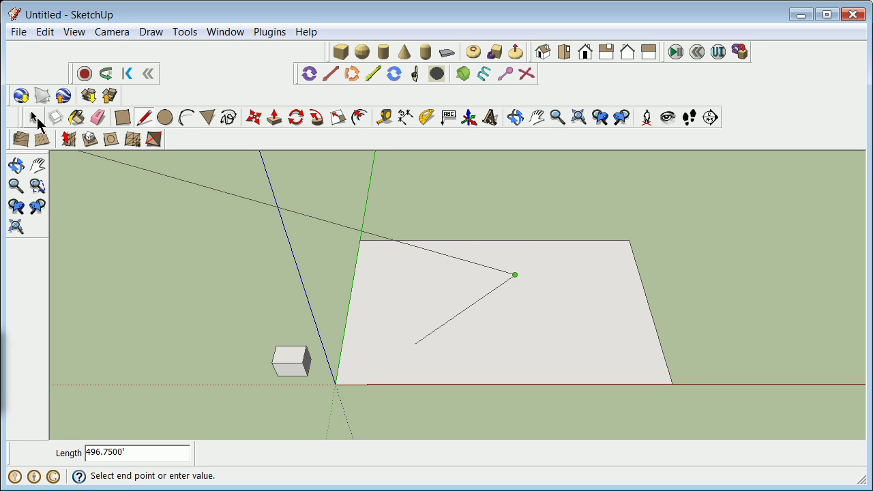
click(34, 117)
Copy the diagonal line about 46.5 ft along the red axis, away from the green axis
click(460, 315)
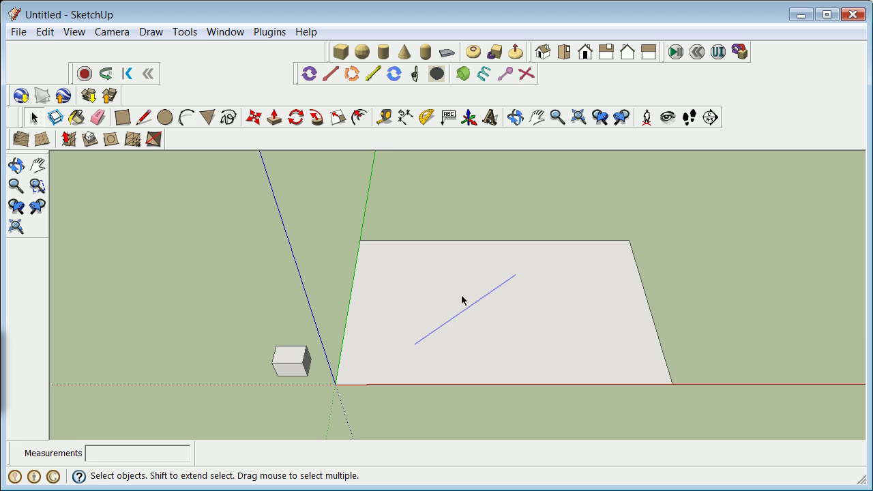
scroll(425, 335, up, 3)
scroll(429, 334, down, 1)
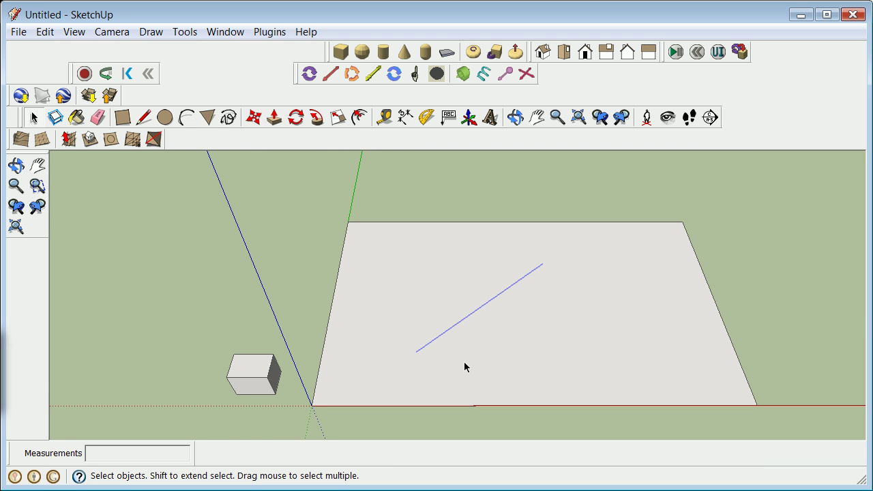
click(462, 176)
click(454, 330)
click(250, 124)
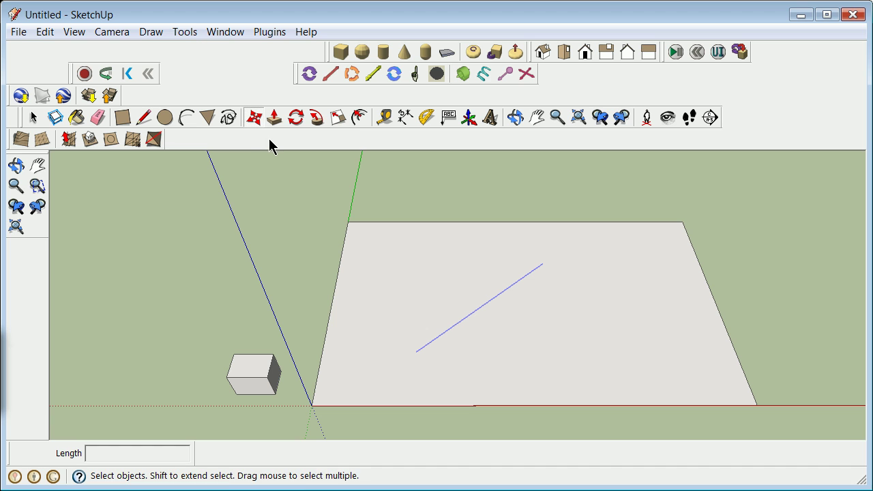
ctrl+click(416, 352)
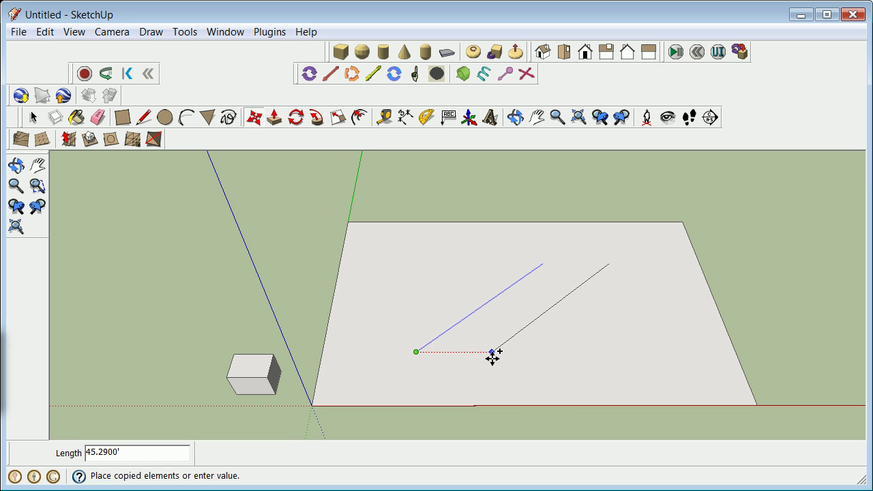
click(494, 353)
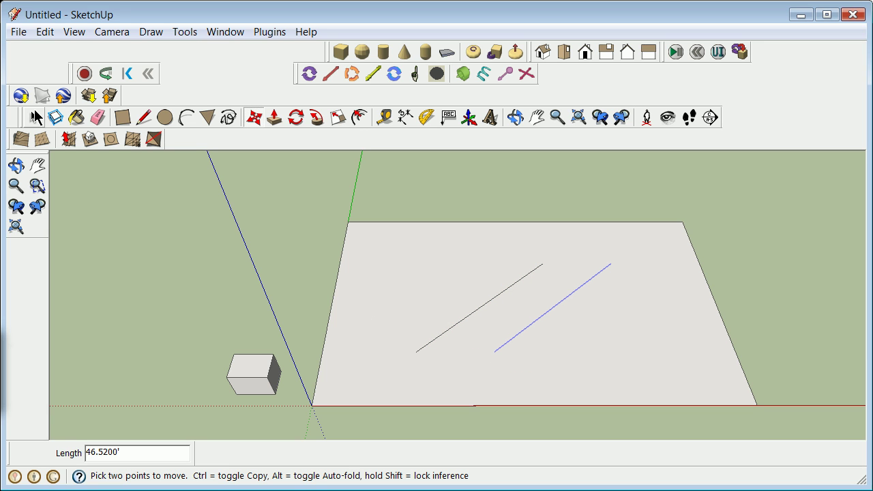
click(33, 116)
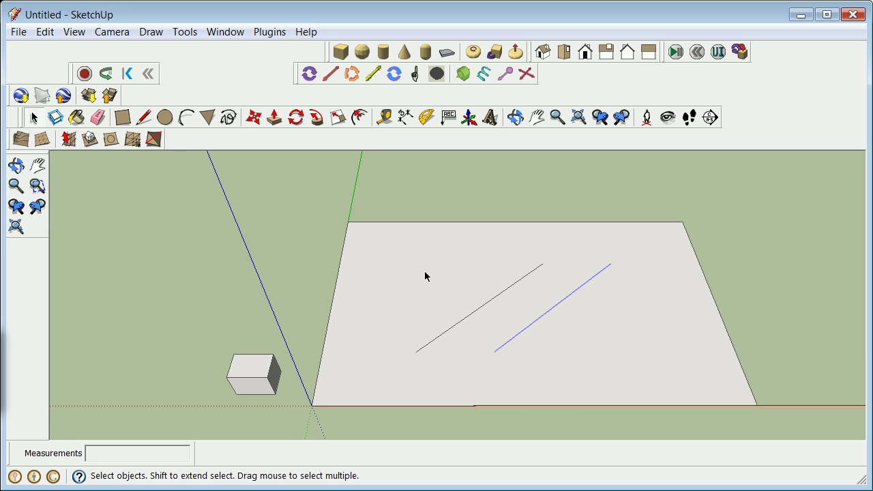
Connect the two diagonal lines' endpoints nearest the red axis with a straight edge
click(143, 118)
click(416, 352)
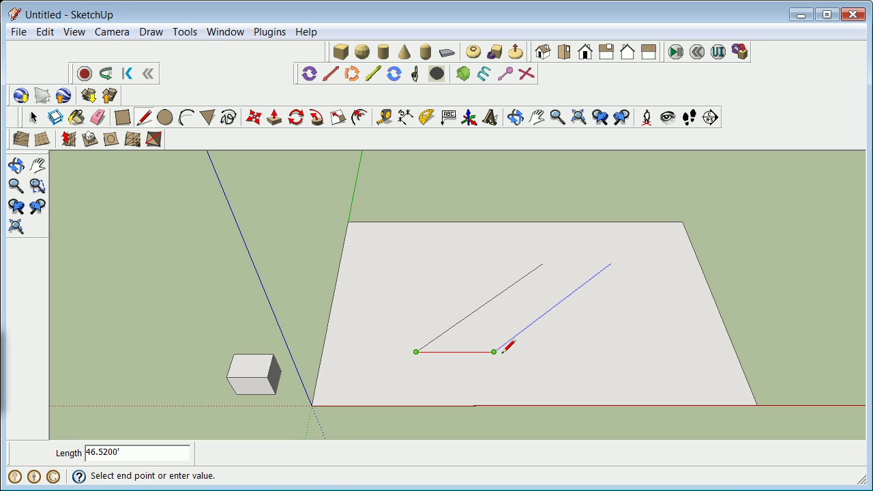
click(494, 352)
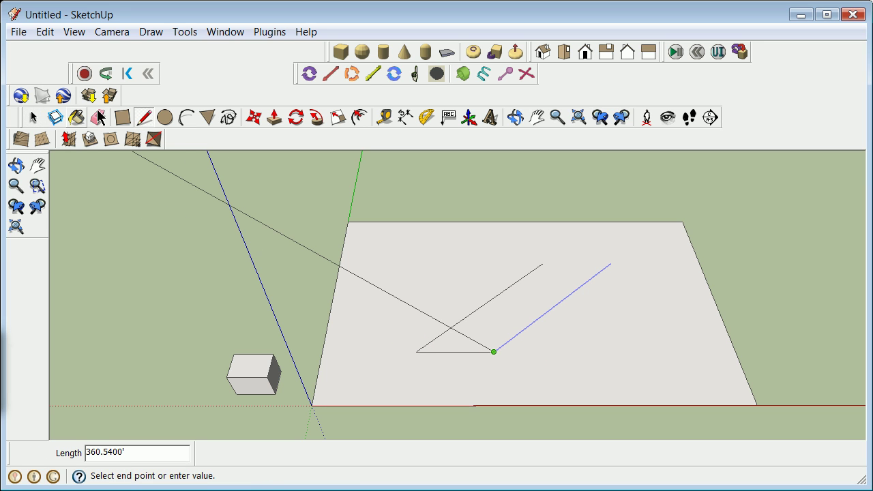
click(33, 115)
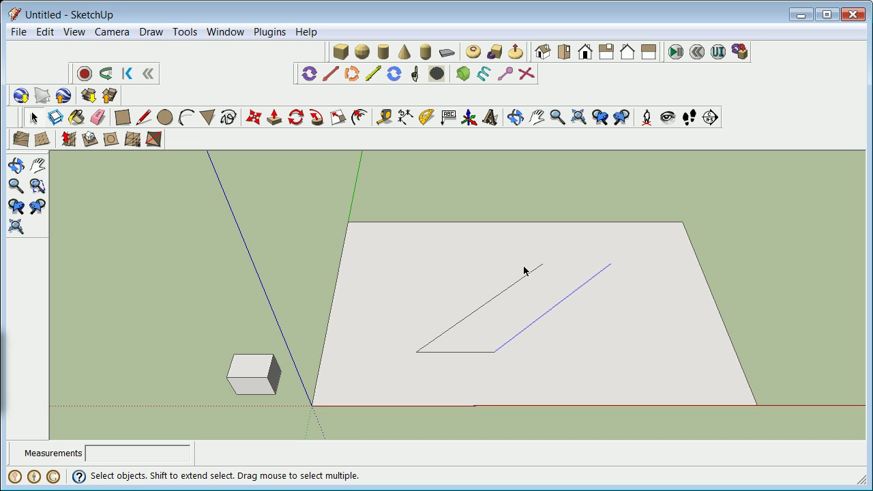
Copy the short connecting edge to the far ends of the two diagonals to close the parallelogram
click(452, 358)
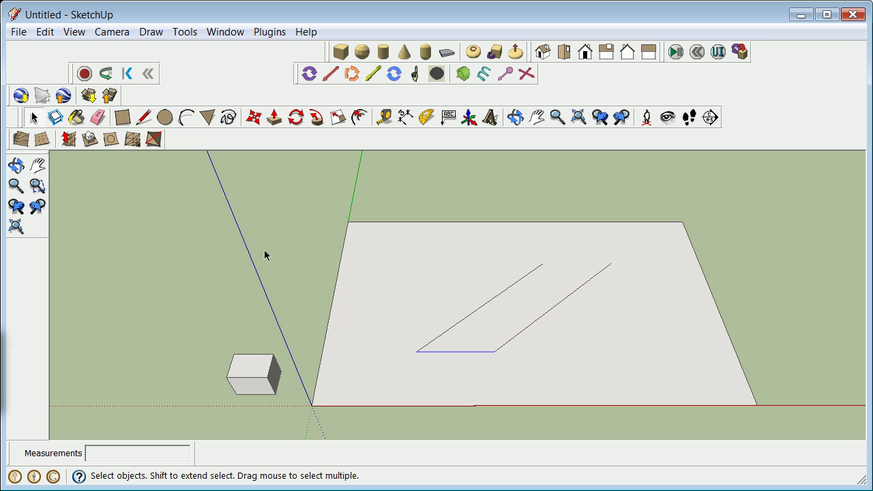
click(253, 118)
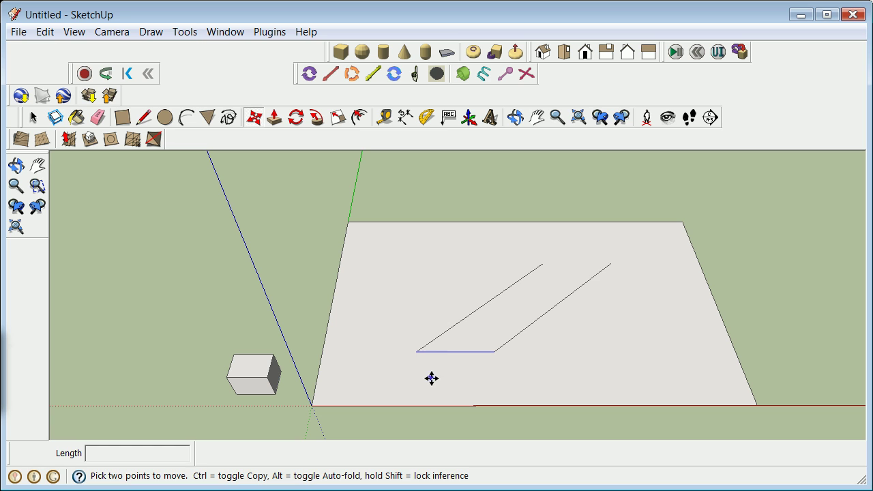
click(416, 351)
key(ctrl)
click(542, 263)
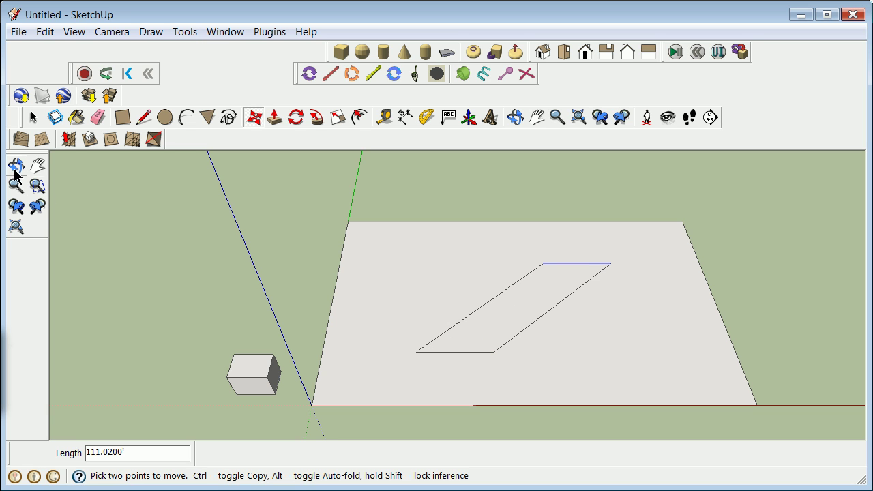
click(33, 117)
Check by selection whether the parallelogram is a separate face within the large rectangle, and examine its outline up close
click(532, 302)
click(285, 236)
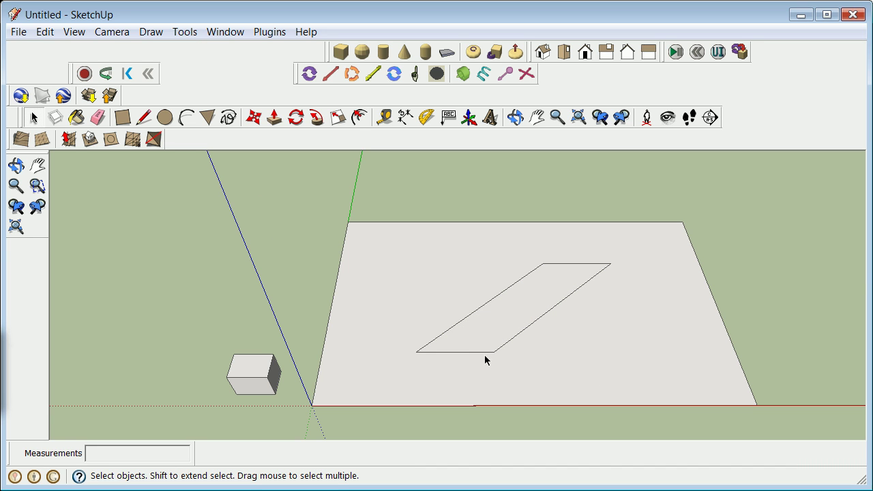
scroll(485, 353, up, 4)
click(240, 34)
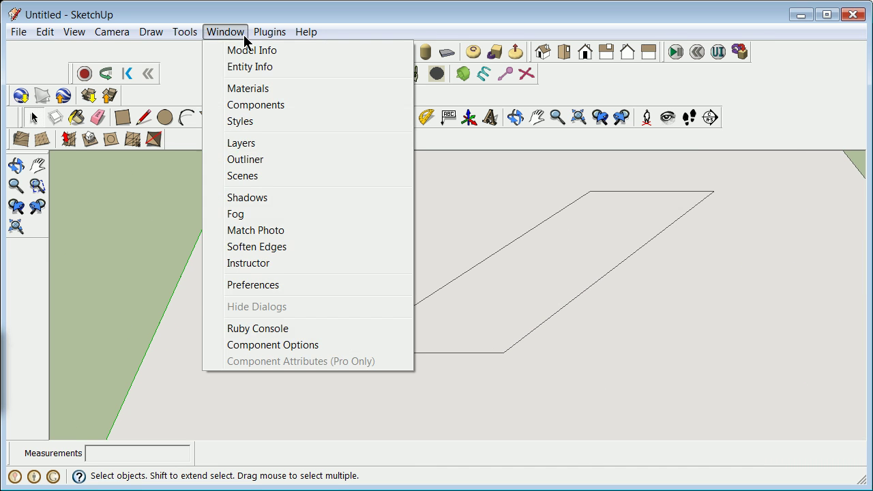
click(503, 317)
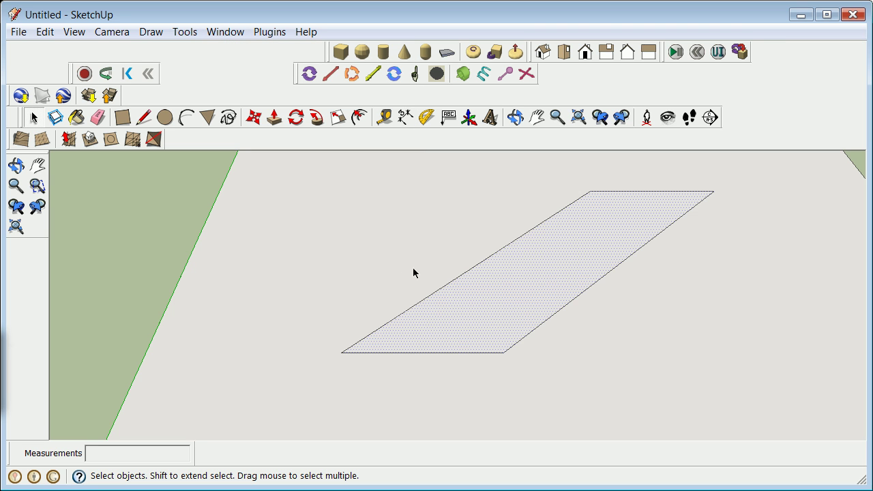
click(180, 231)
scroll(255, 283, down, 2)
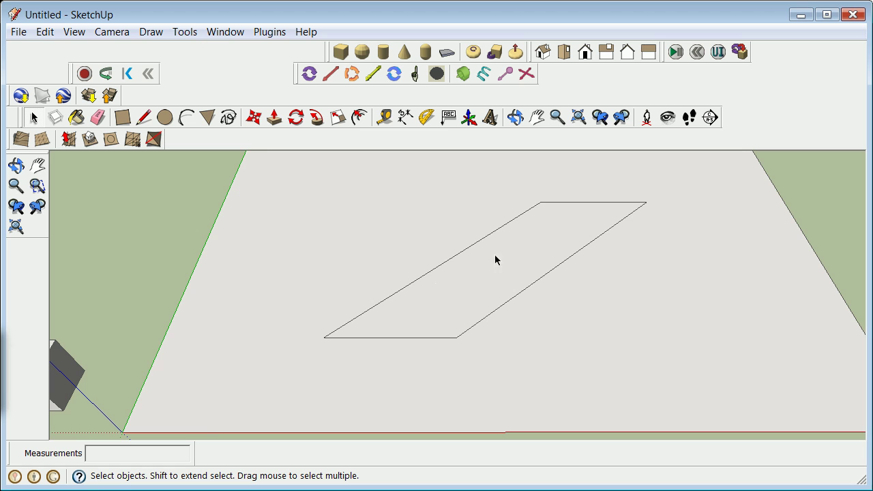
scroll(539, 184, up, 3)
scroll(552, 225, down, 3)
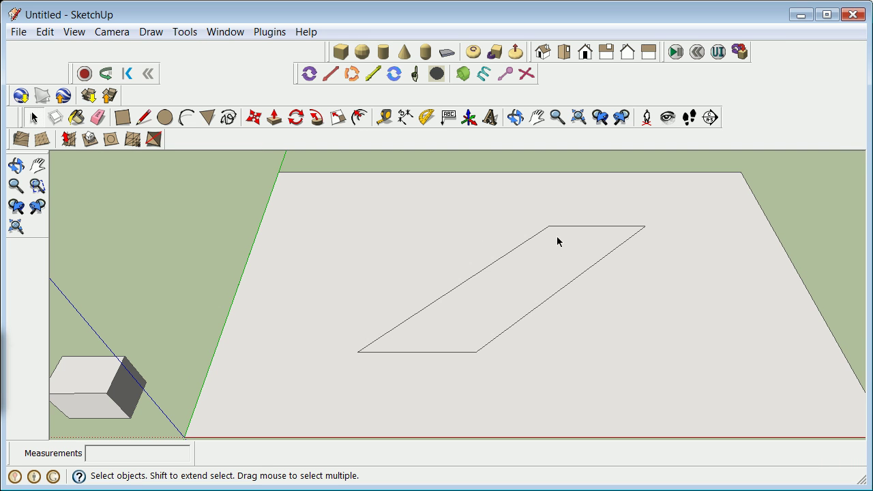
scroll(474, 352, up, 3)
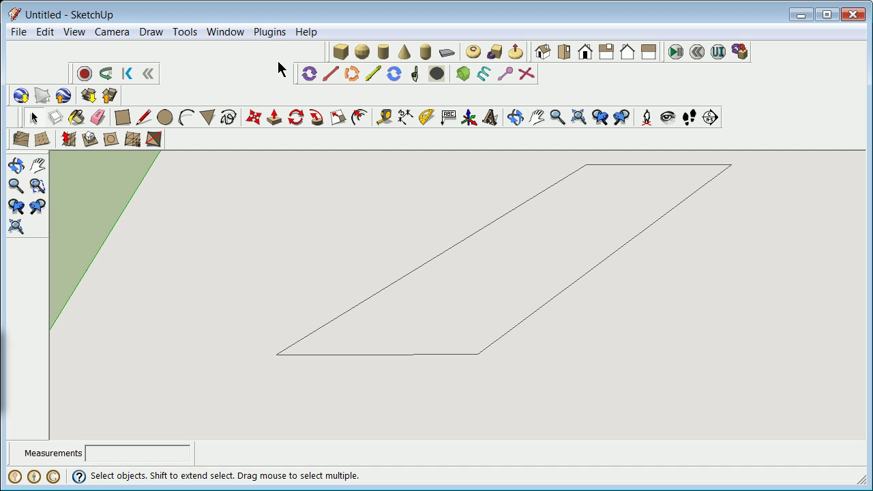
click(225, 32)
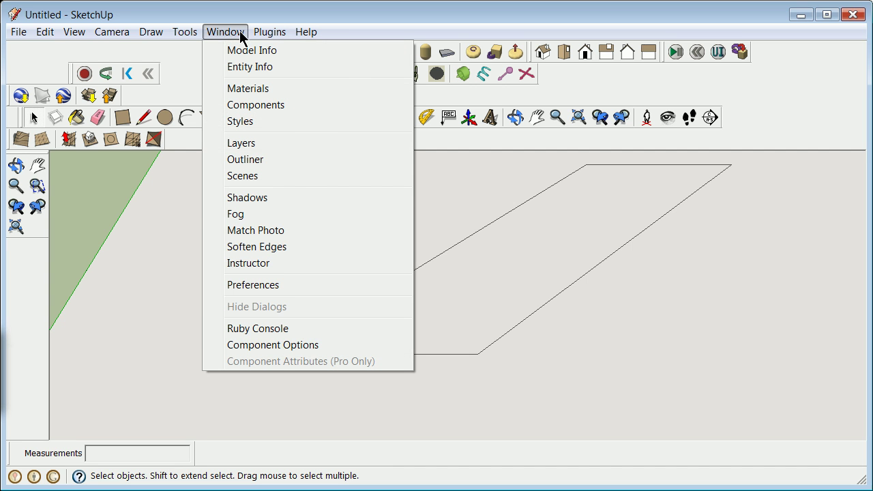
mouse_move(186, 38)
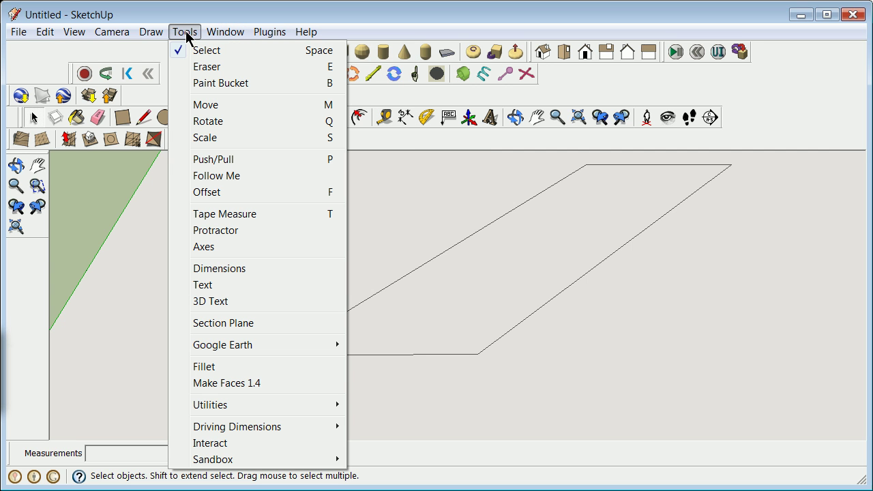
click(245, 369)
click(544, 297)
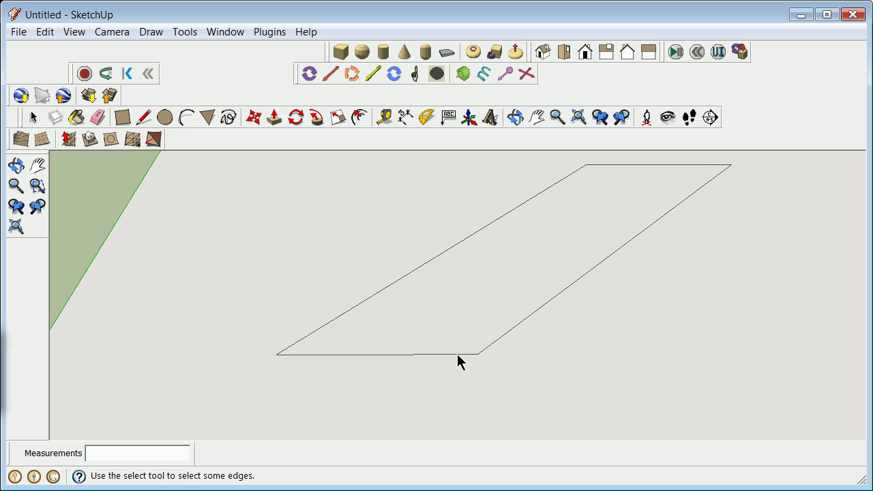
Fillet the parallelogram's corner between its short front edge and the diagonal farther from the green axis
scroll(457, 353, up, 2)
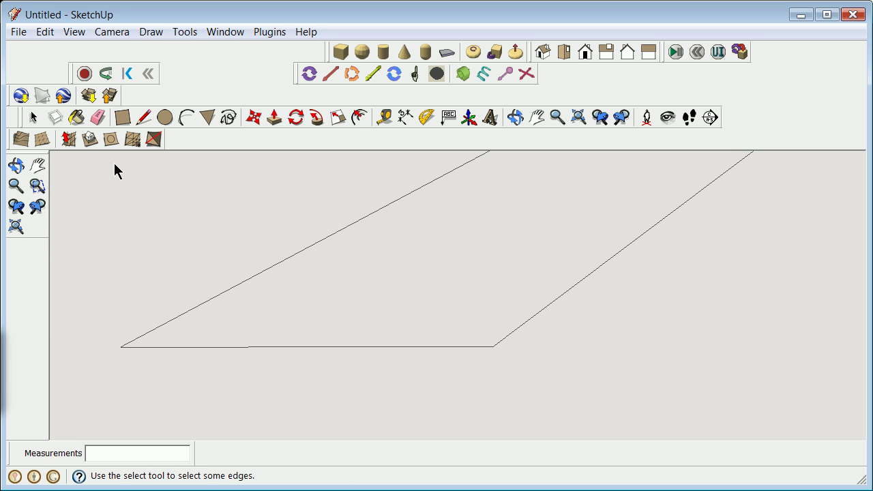
key(space)
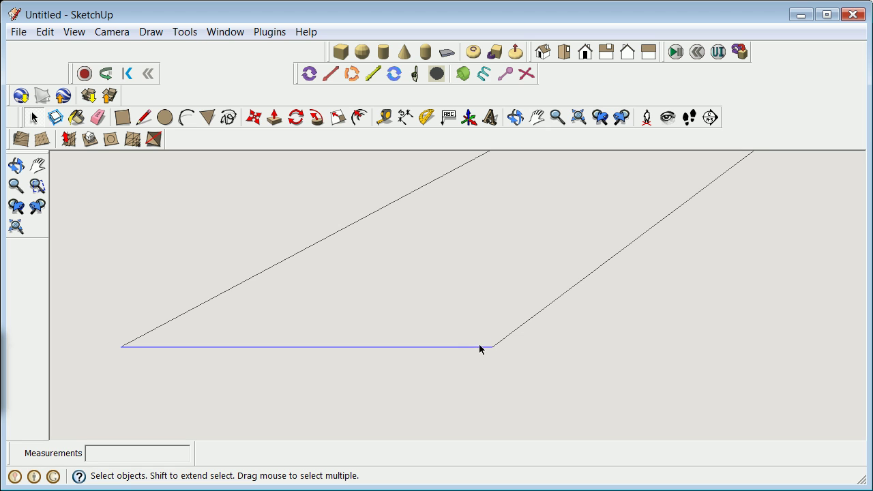
shift+click(520, 328)
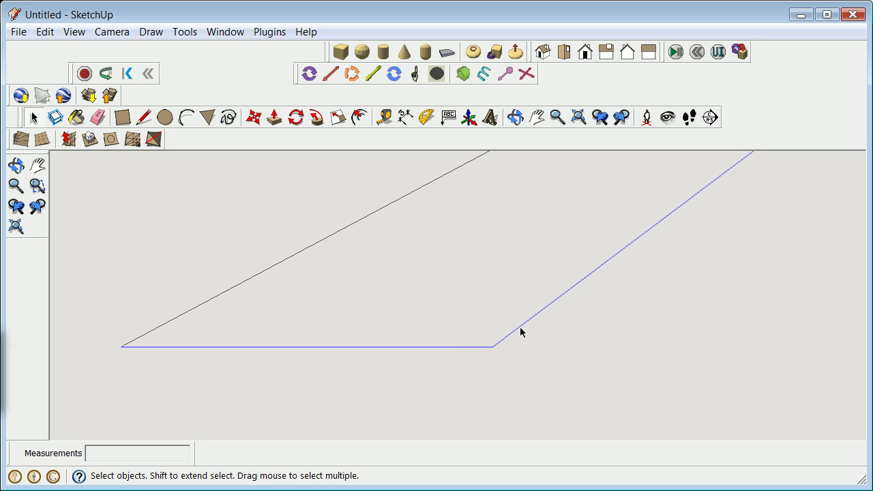
click(184, 32)
click(262, 365)
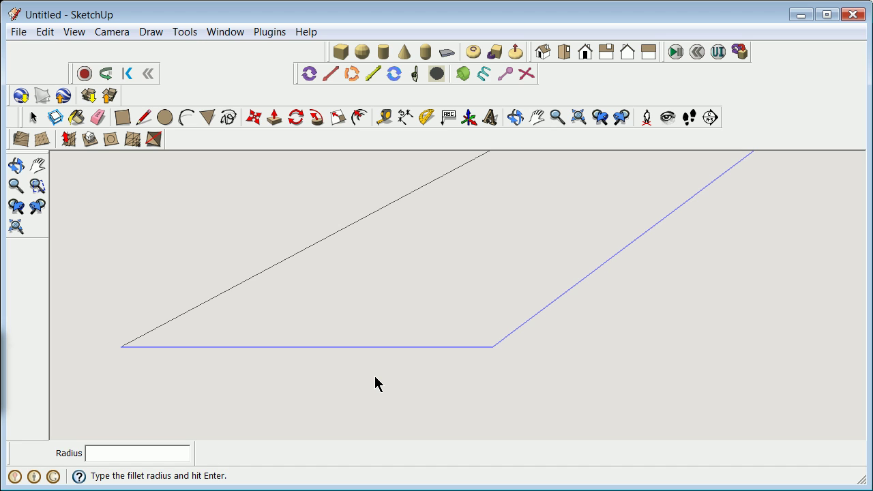
key(Return)
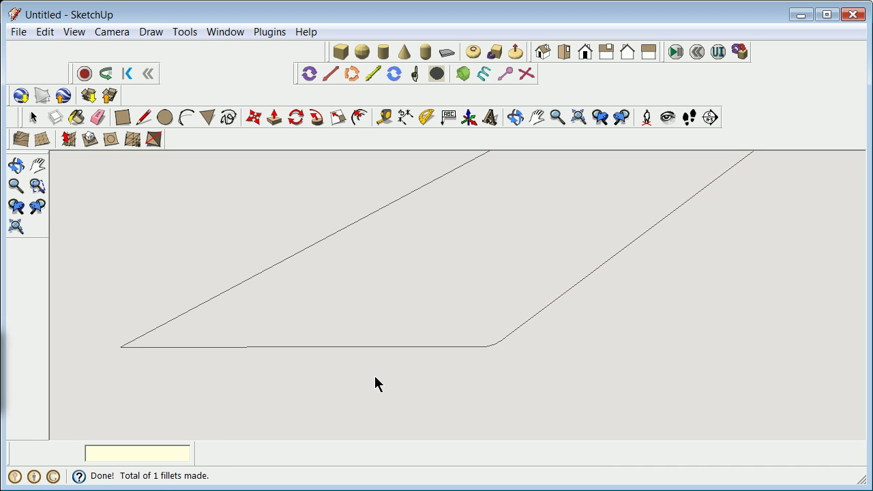
scroll(493, 349, up, 1)
scroll(492, 349, down, 2)
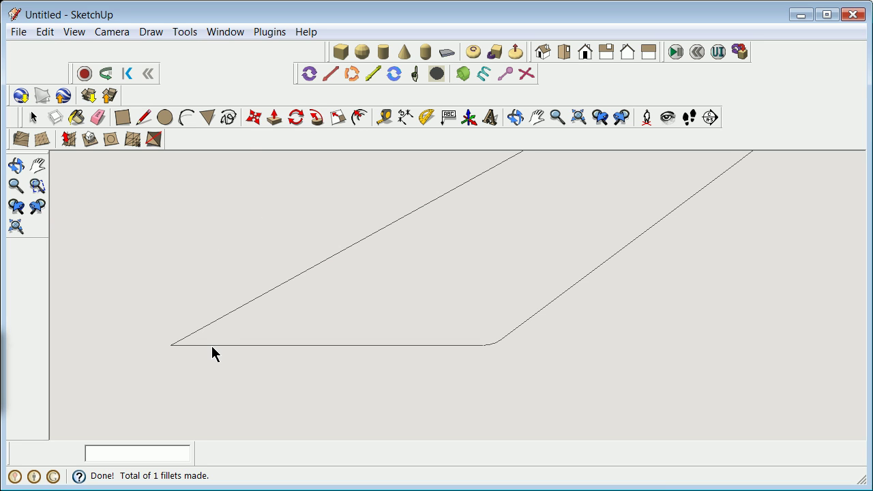
Try to fillet the sharp front corner between the short edge and the diagonal nearer the green axis with radius 50
key(space)
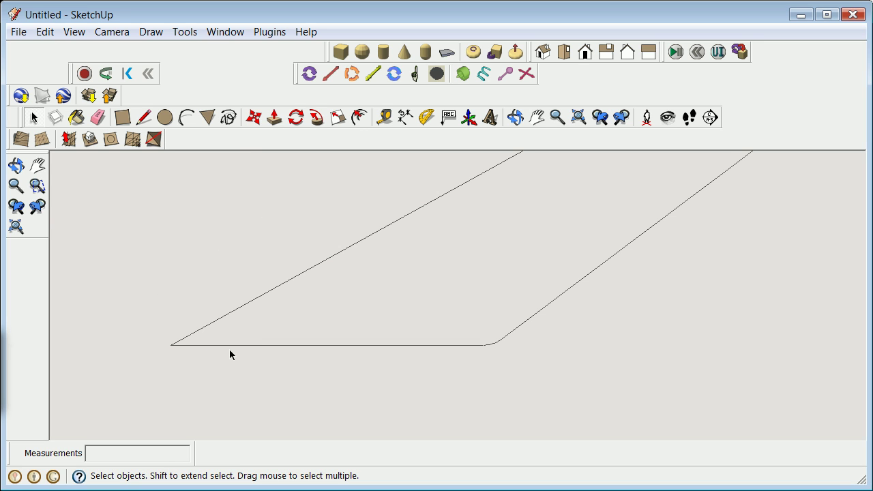
click(232, 343)
click(129, 310)
click(207, 346)
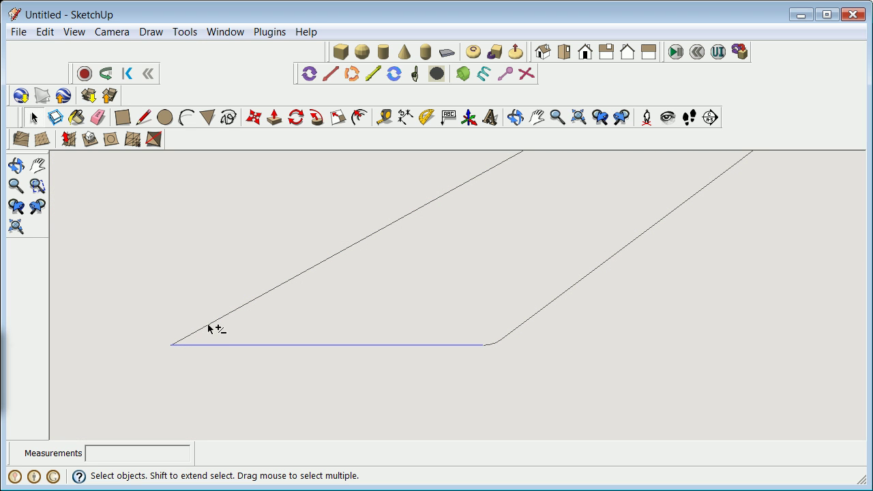
shift+click(212, 323)
click(181, 34)
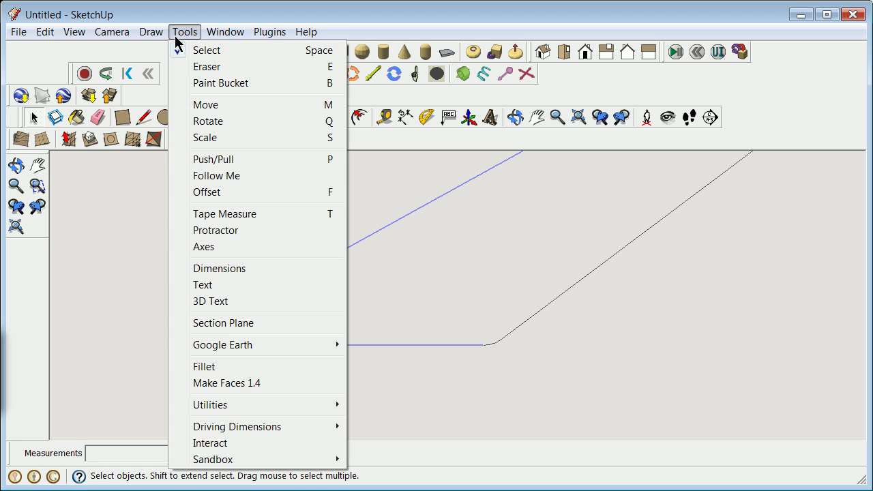
click(240, 365)
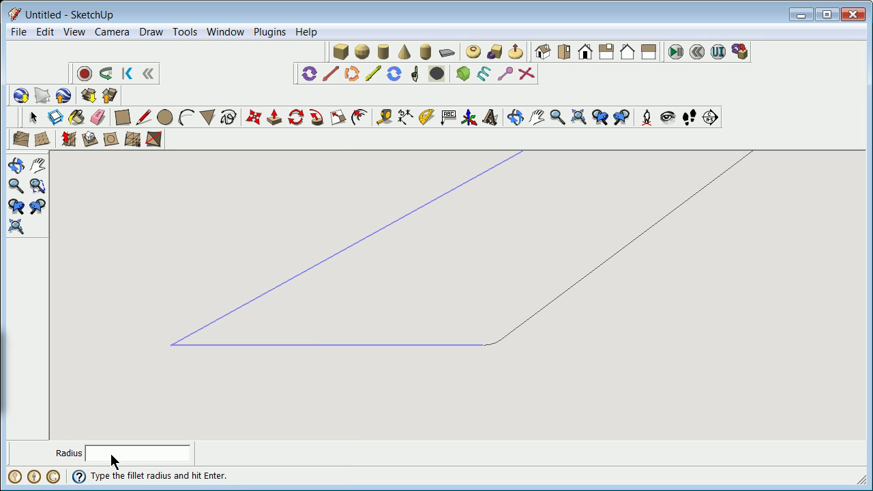
text(50)
key(Return)
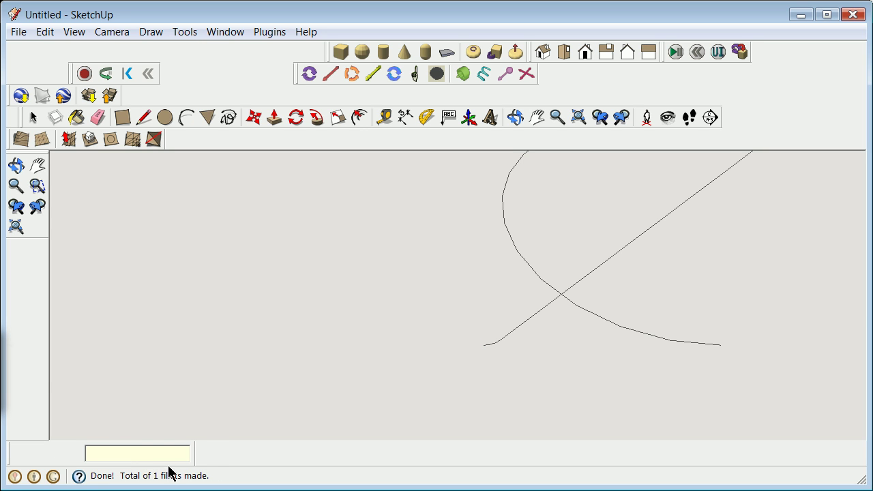
Undo the oversized 50-radius fillet on the parallelogram's front corner
scroll(338, 321, down, 3)
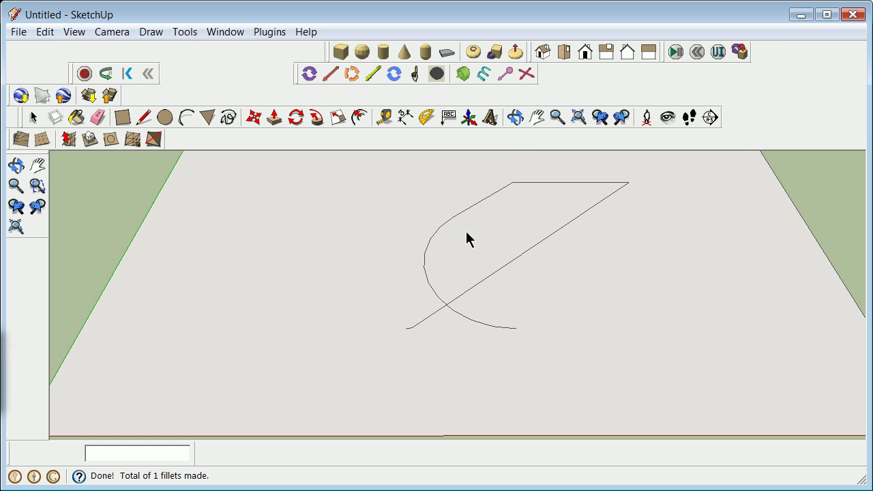
scroll(466, 232, up, 2)
scroll(466, 232, down, 2)
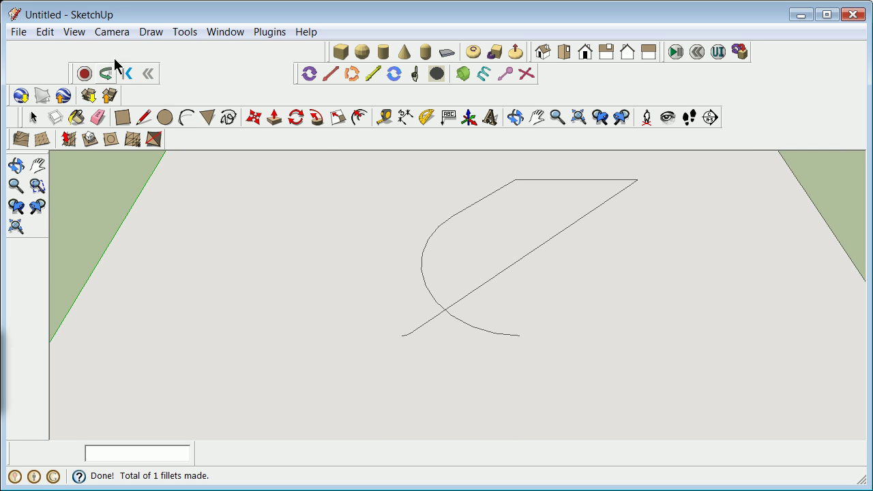
click(45, 33)
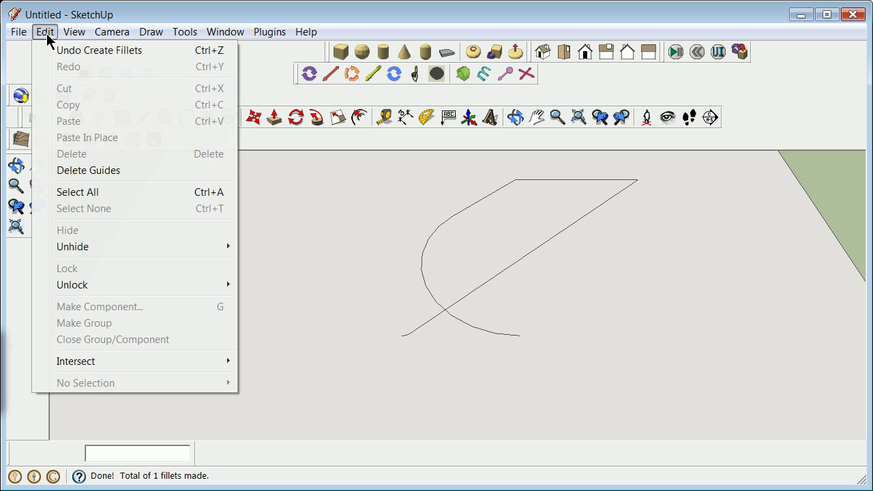
click(48, 51)
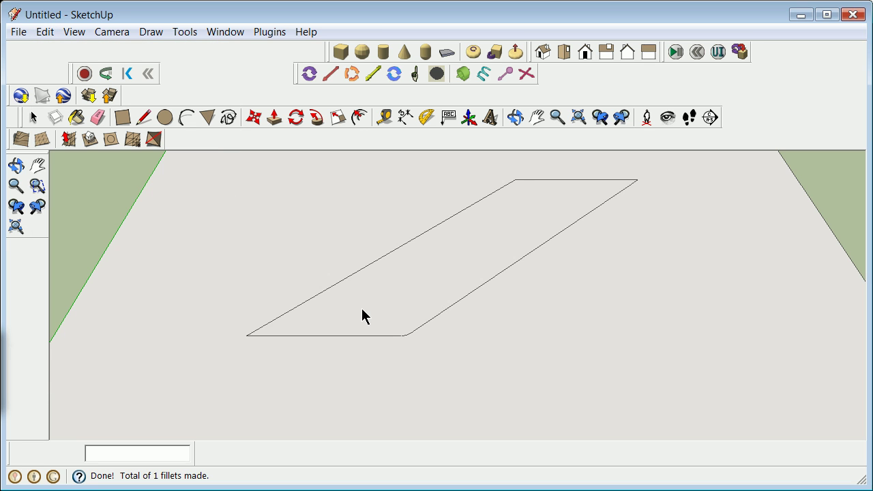
Fillet the remaining sharp front corner between the short edge and the adjacent diagonal with a radius of 10
scroll(364, 316, up, 2)
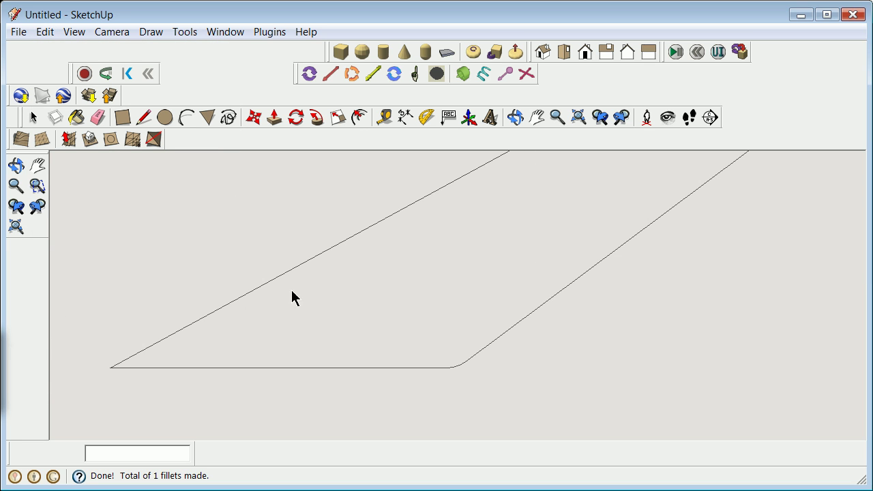
key(space)
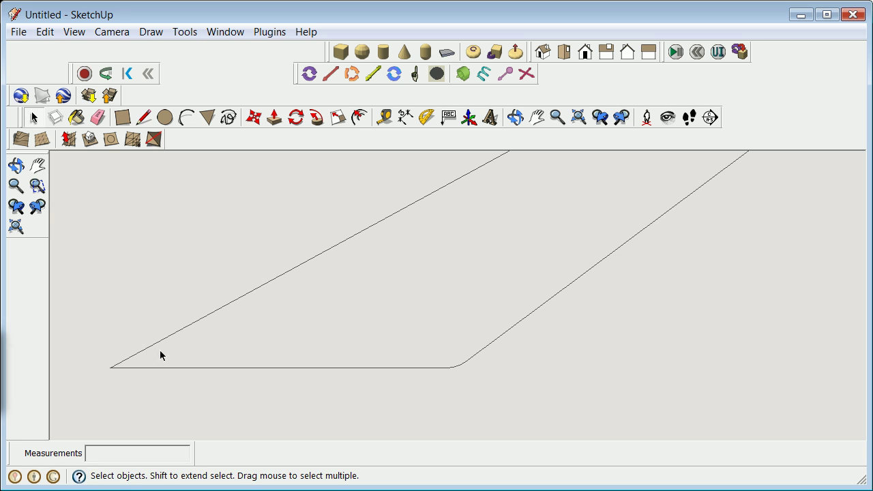
click(197, 368)
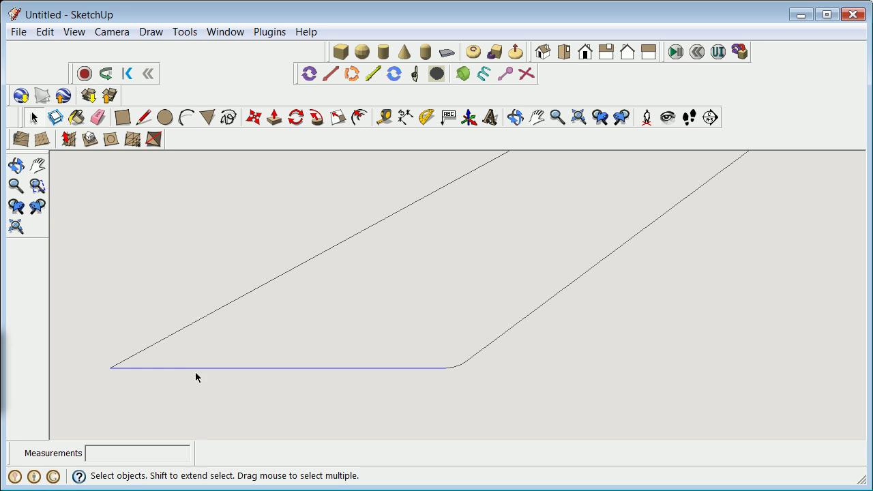
shift+click(184, 330)
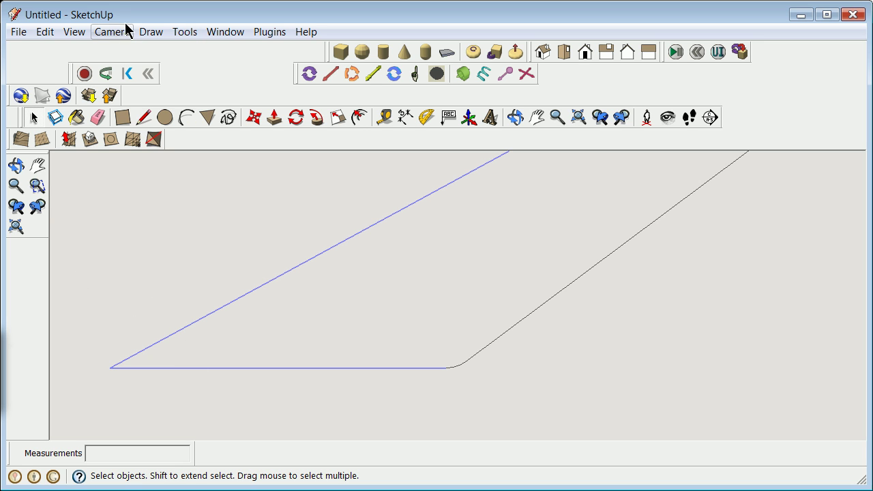
click(146, 33)
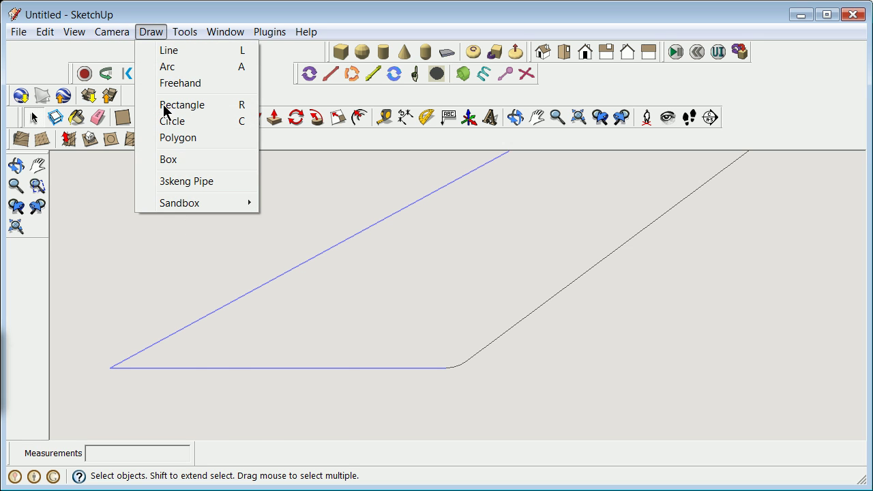
mouse_move(197, 33)
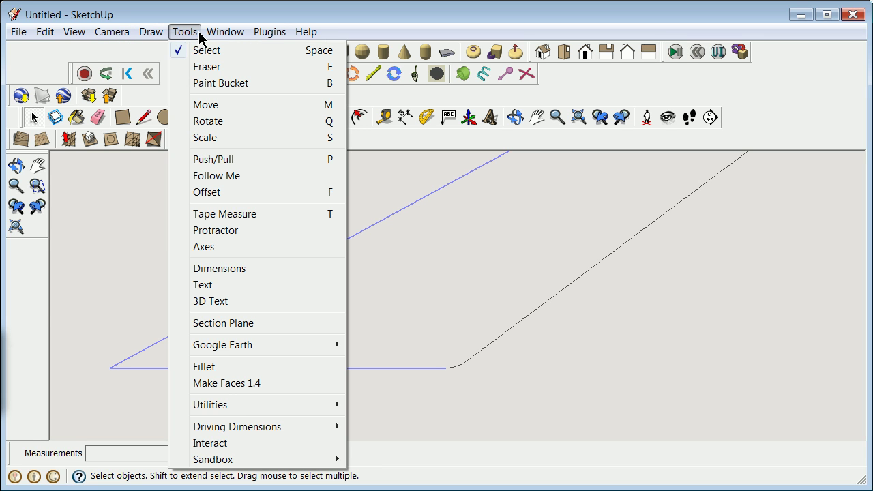
click(225, 366)
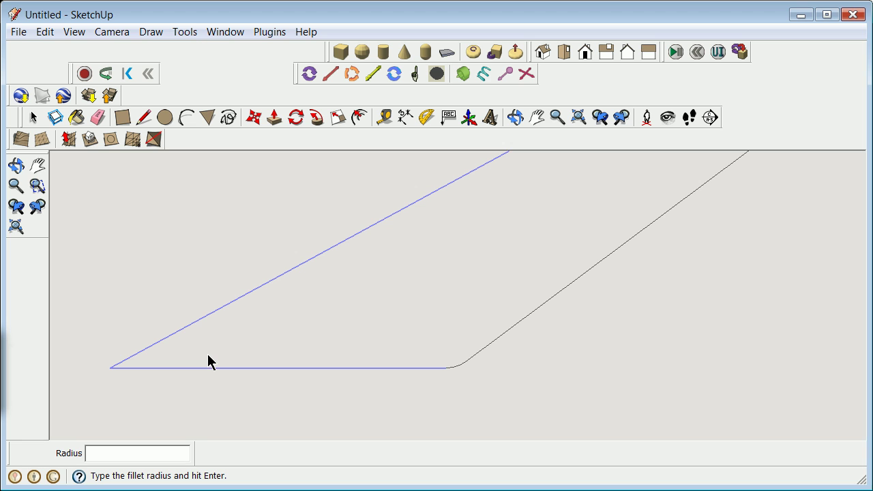
text(10)
key(Return)
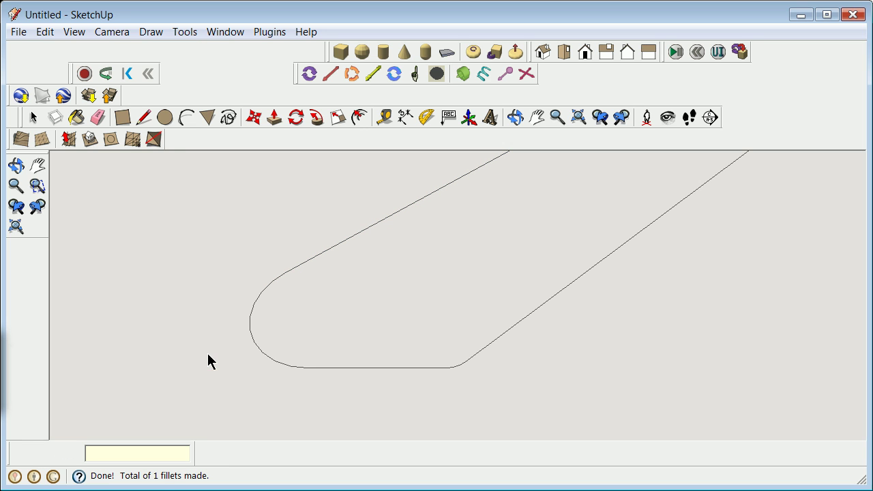
Check the larger rounded corner by selecting its arc, and examine the whole outline from near and far
scroll(242, 226, down, 4)
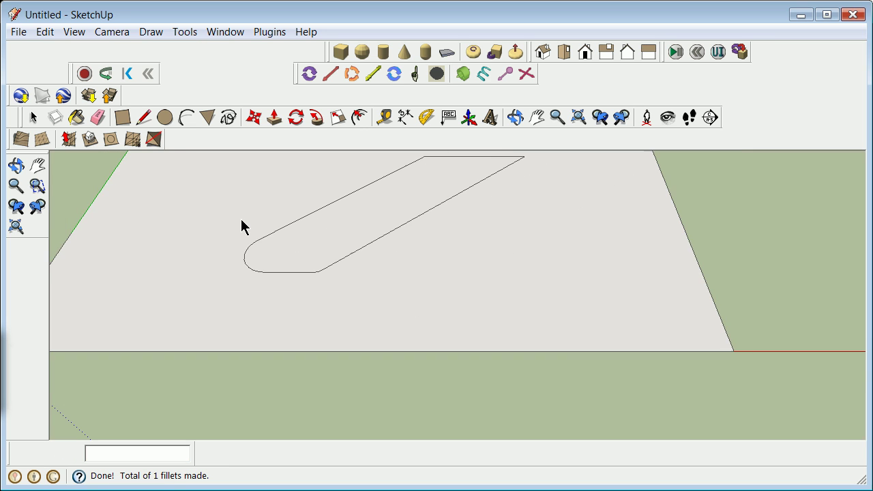
scroll(409, 156, down, 1)
scroll(409, 152, up, 5)
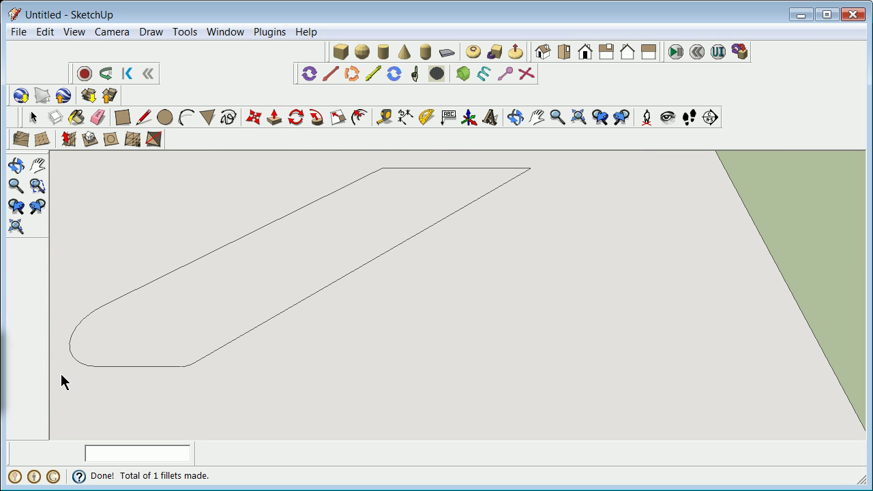
scroll(70, 349, up, 4)
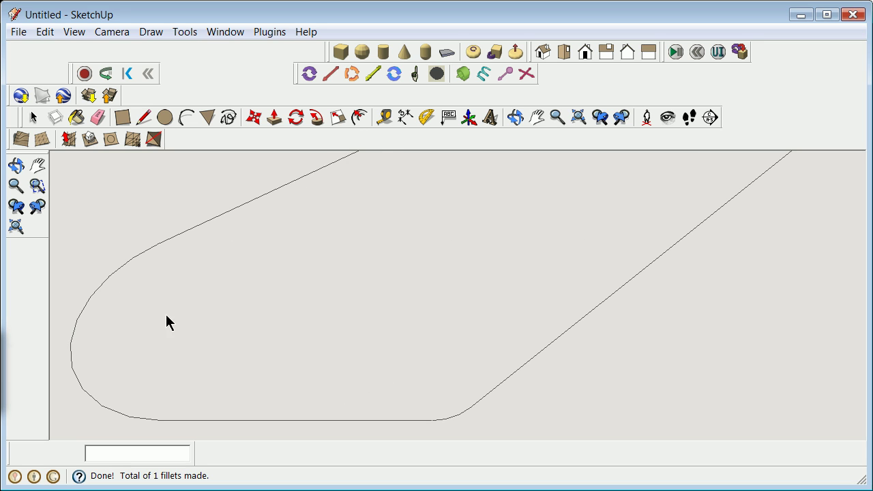
key(space)
click(73, 339)
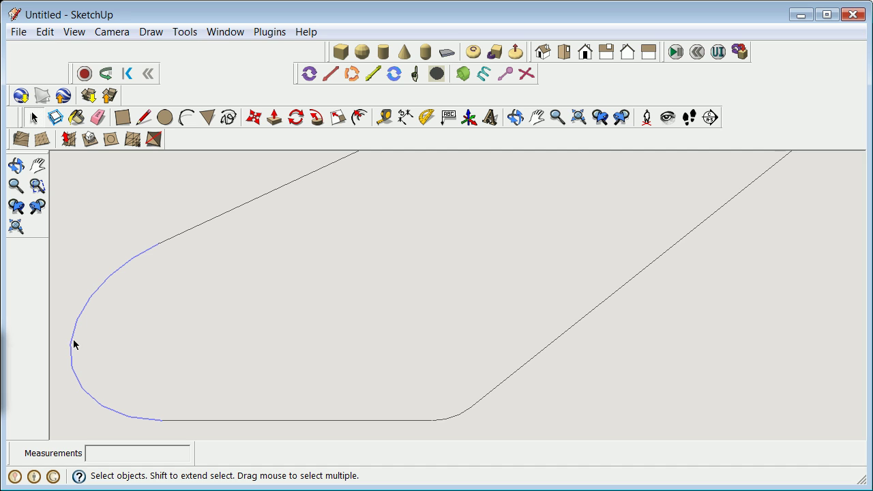
scroll(273, 387, down, 3)
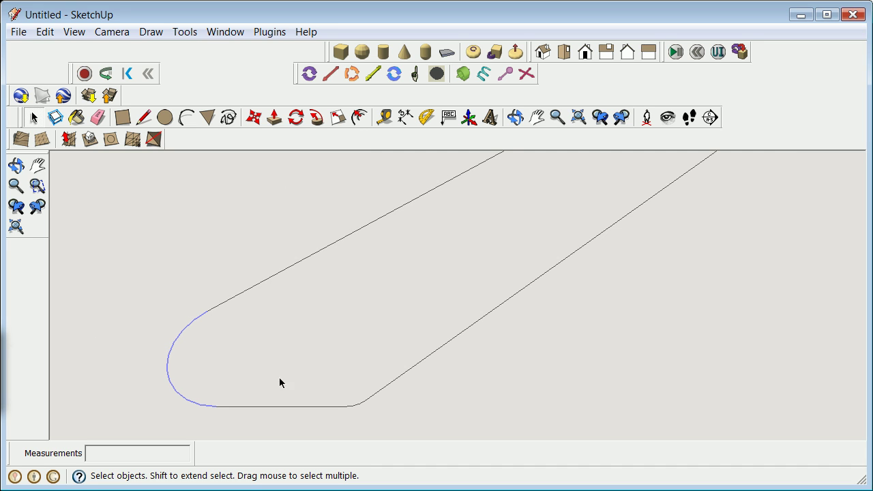
mouse_move(64, 166)
middle_down()
mouse_move(163, 239)
mouse_move(209, 249)
middle_up()
click(701, 242)
scroll(377, 281, down, 1)
scroll(344, 232, down, 2)
scroll(334, 207, up, 3)
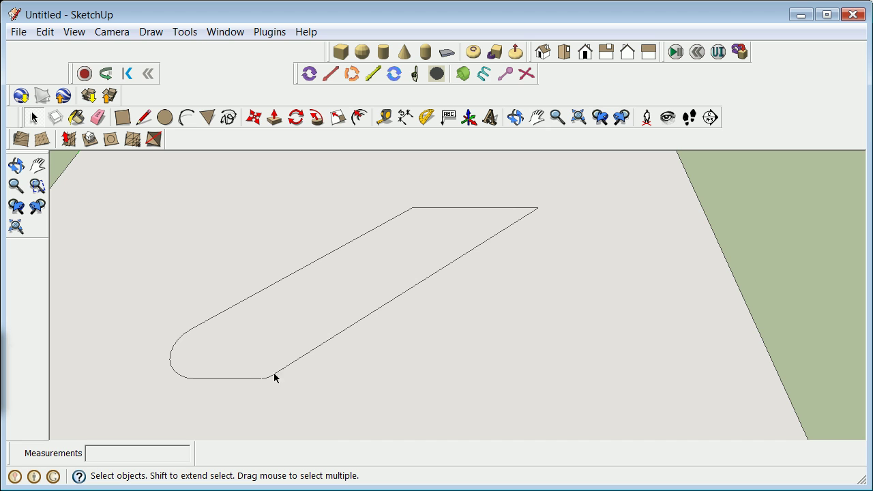
scroll(219, 303, up, 3)
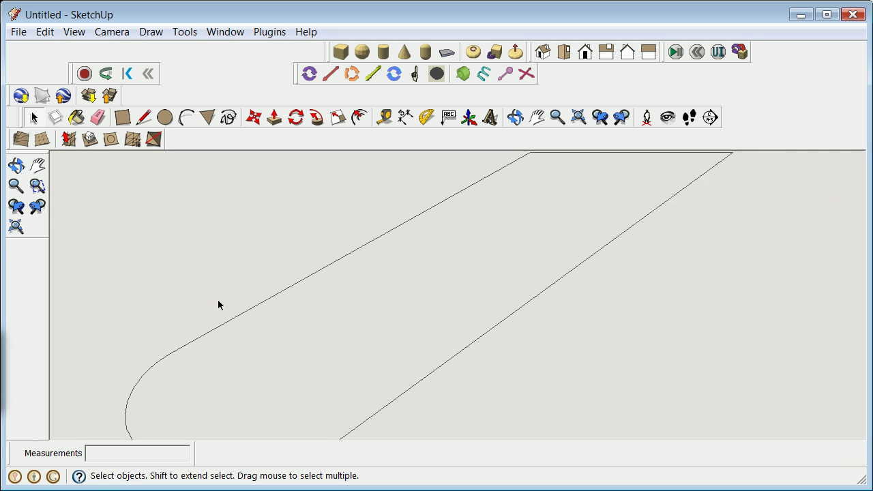
scroll(218, 305, down, 1)
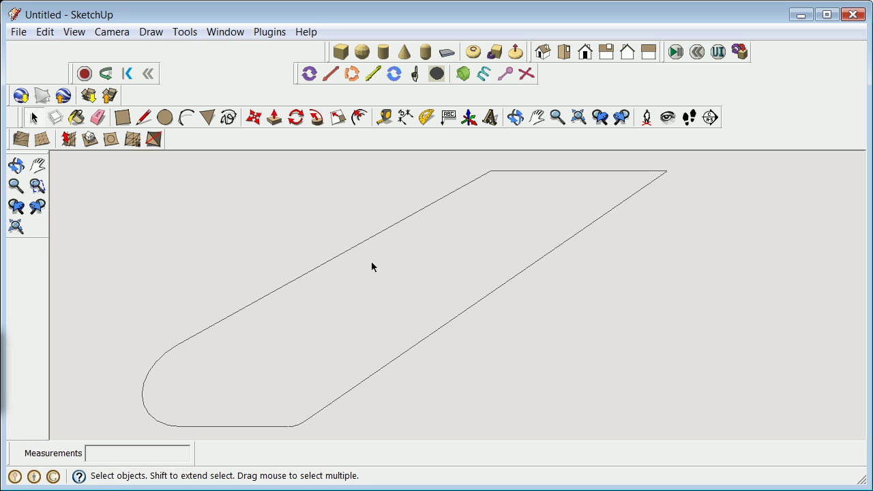
Reposition the drawing axes at the larger fillet's end on the diagonal, with red along that diagonal and green across the parallelogram
click(468, 117)
click(177, 345)
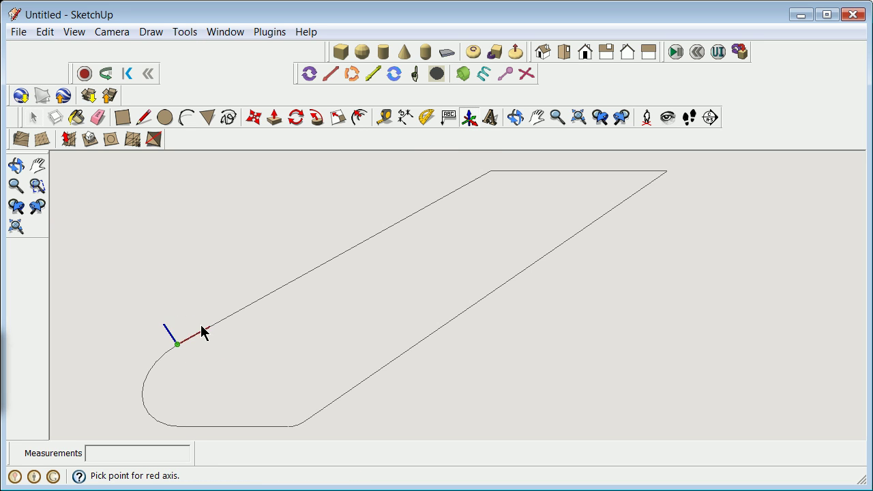
click(215, 325)
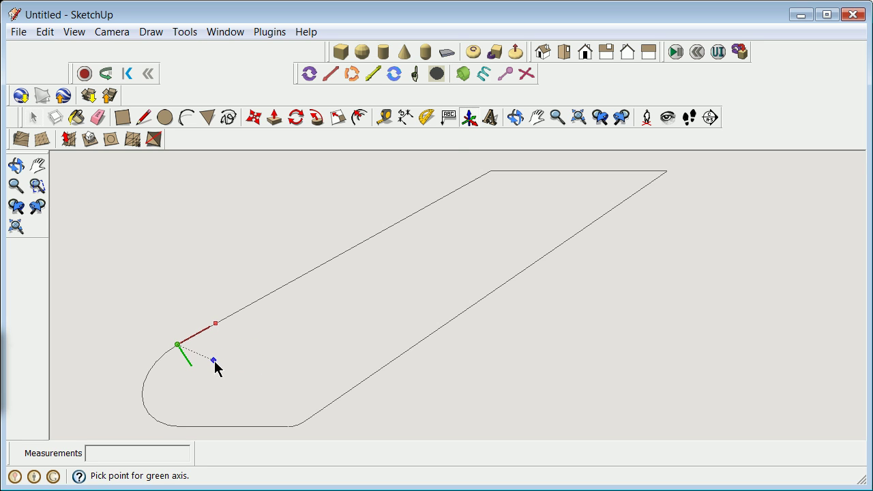
scroll(204, 362, up, 3)
click(176, 356)
scroll(189, 311, down, 5)
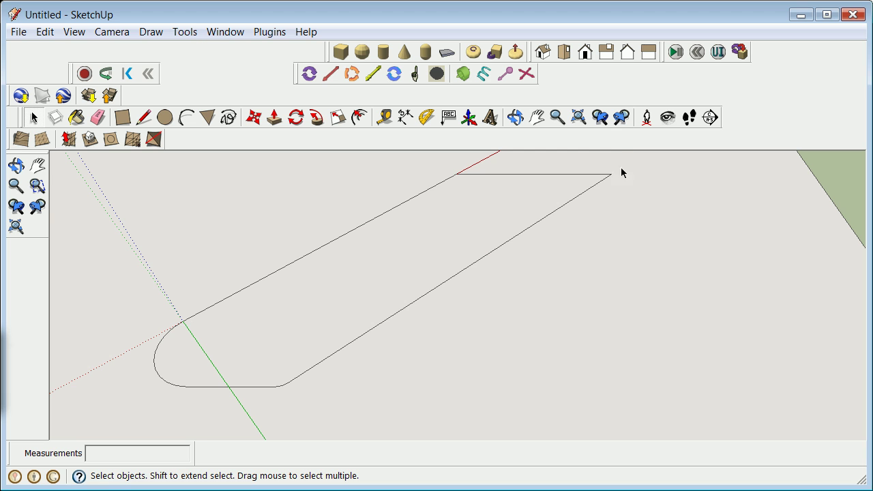
Orbit to view the parallelogram along its diagonals and hide the drawing axes
click(515, 117)
drag(306, 307, 234, 405)
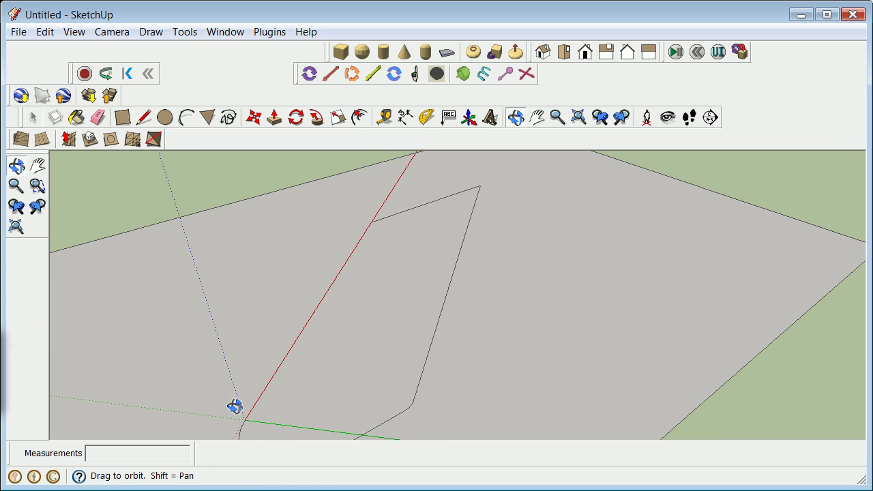
click(76, 33)
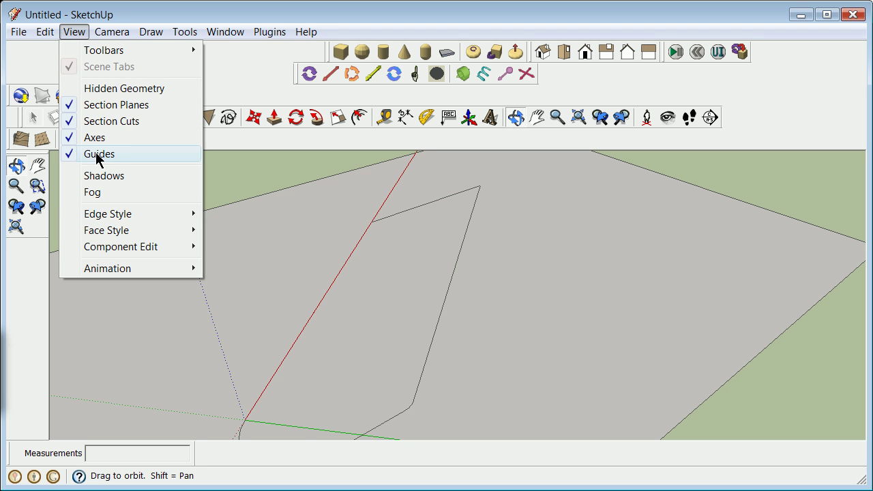
click(87, 137)
drag(248, 284, 275, 348)
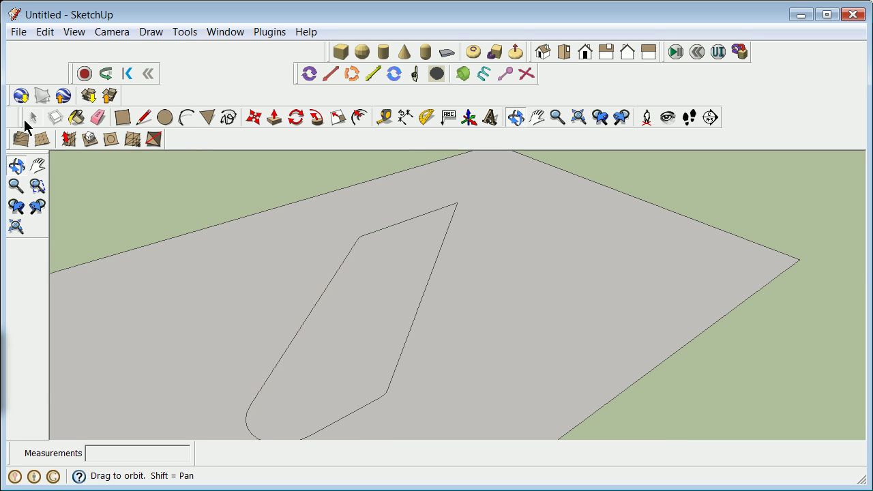
Copy the parallelogram's long diagonal edge 10' inward along the green axis, starting from its end at the larger fillet
click(34, 122)
click(272, 374)
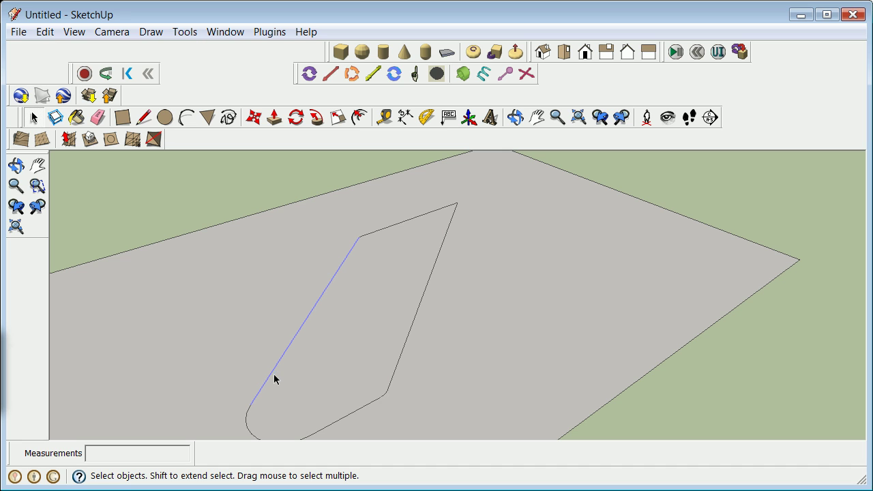
click(255, 119)
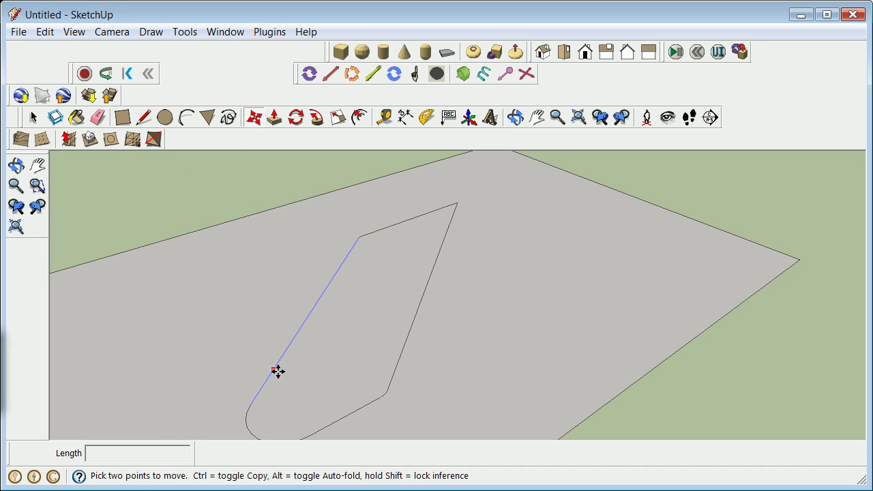
click(249, 407)
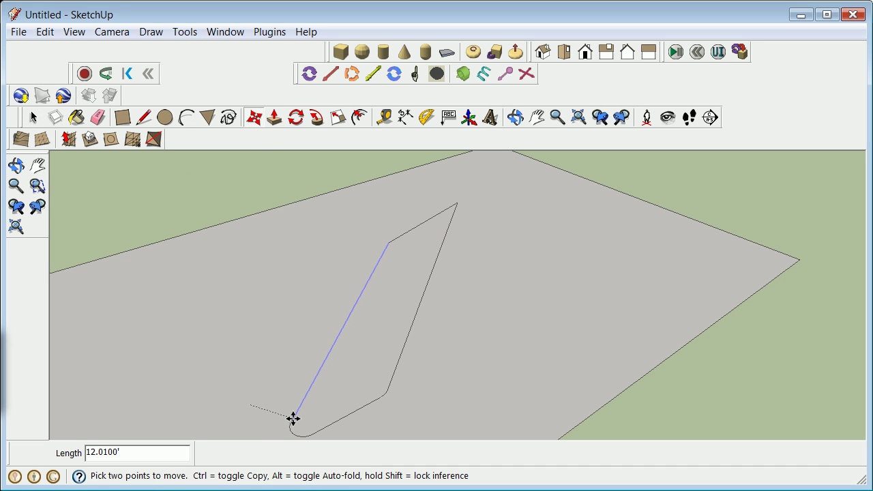
key(ctrl)
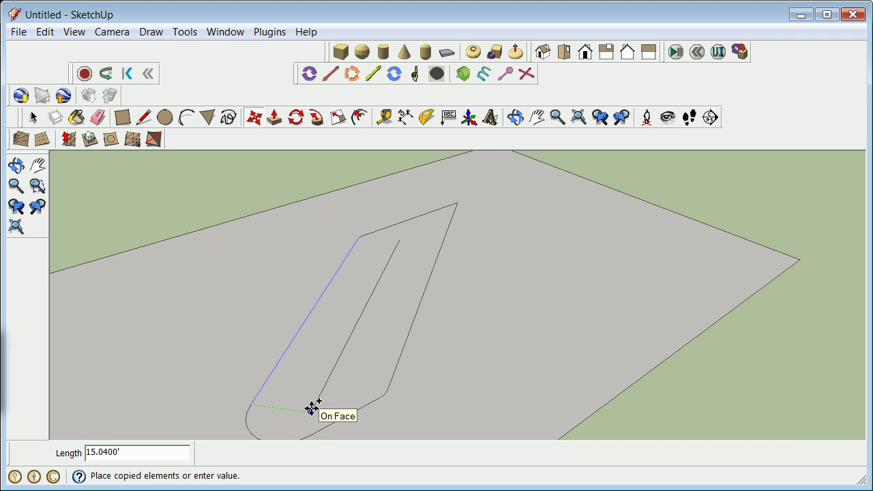
text(10)
key(Return)
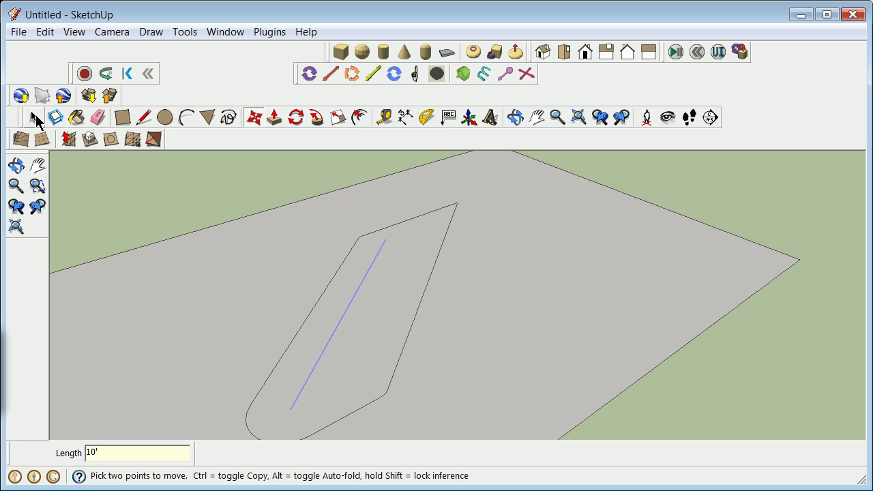
click(33, 118)
click(177, 216)
scroll(299, 401, up, 4)
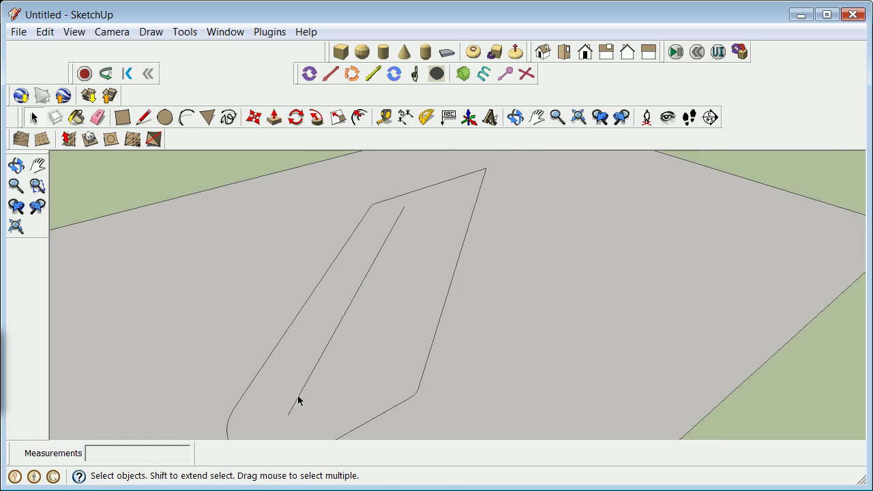
scroll(298, 401, down, 3)
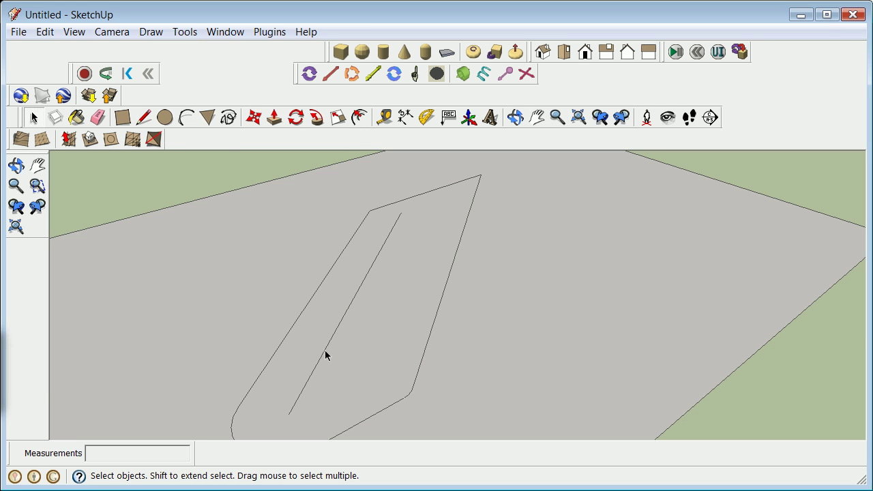
Close the strip by drawing a line between the near ends of the diagonal and its copy, and copying that line to the far ends
click(143, 117)
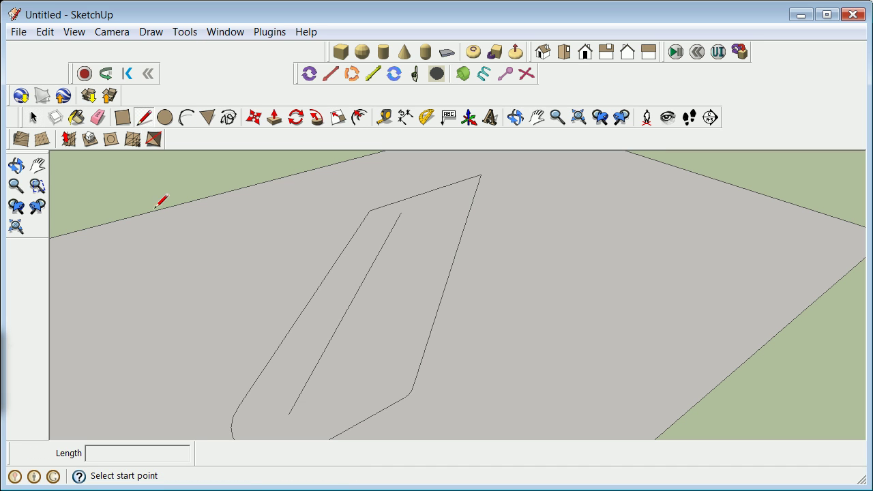
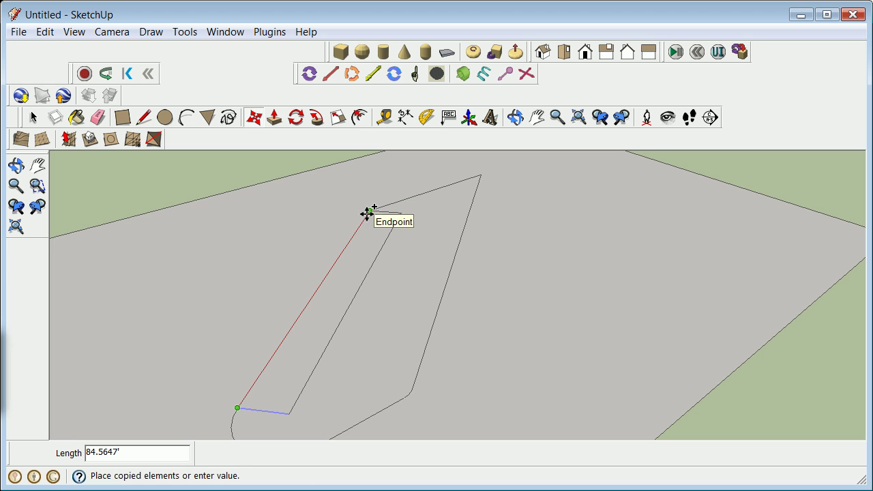
click(33, 117)
click(205, 218)
scroll(333, 343, down, 3)
scroll(330, 344, up, 4)
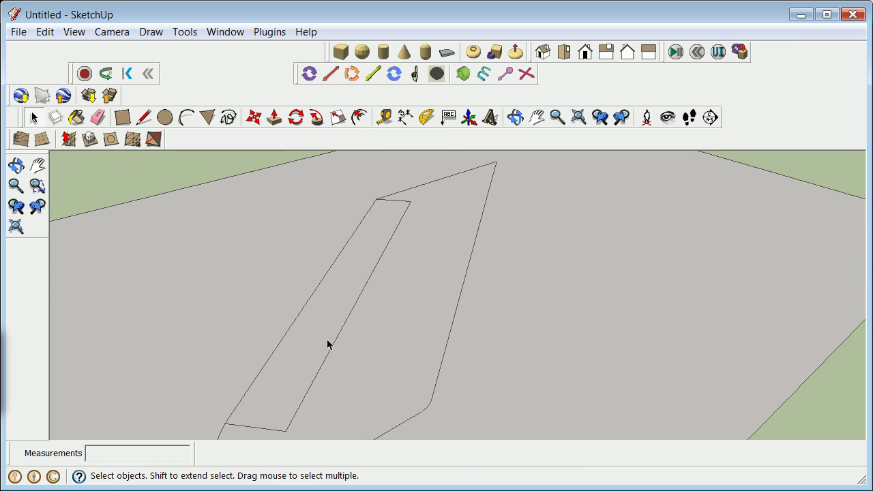
scroll(327, 344, down, 1)
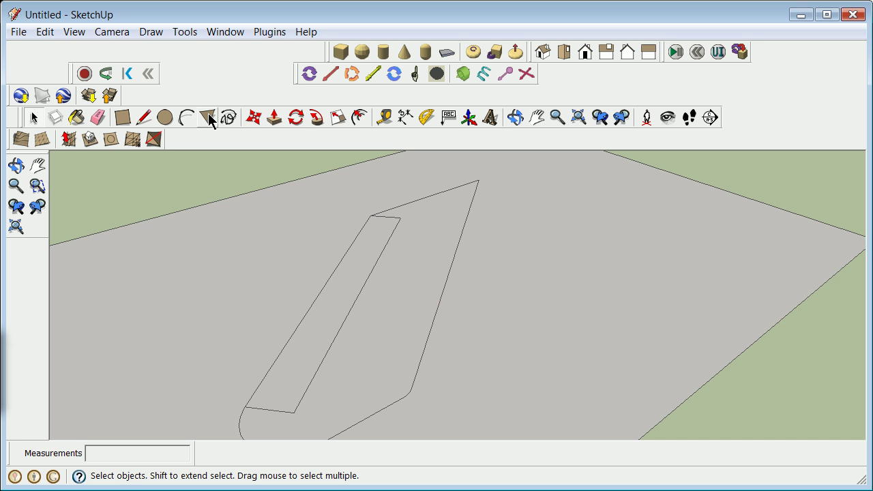
Offset the strip's outline inward by 1', and offset the resulting inner outline inward by another 1'
click(355, 117)
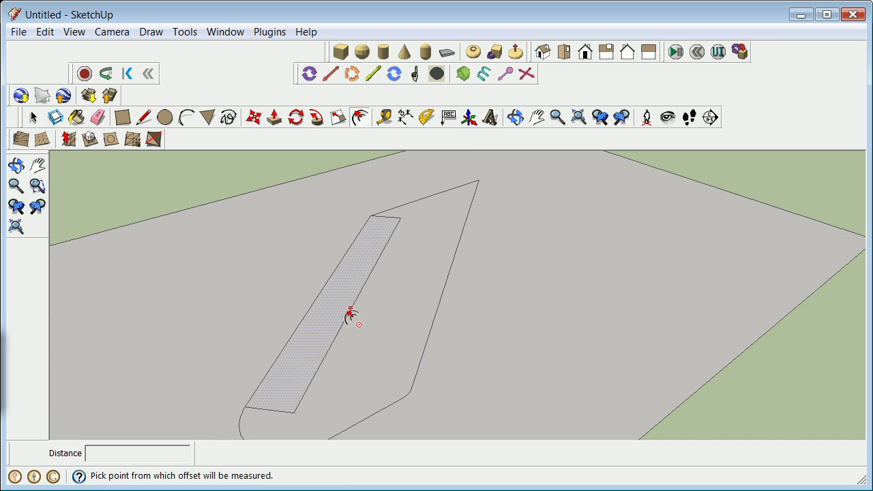
click(342, 333)
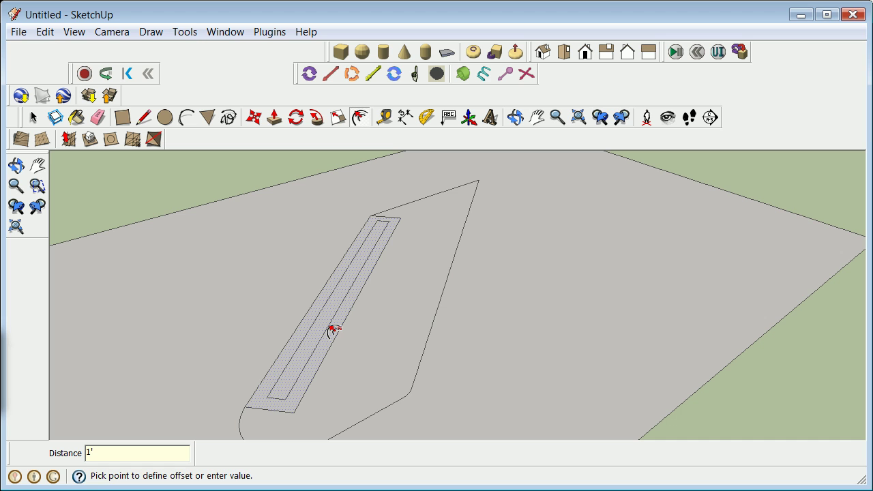
key(Return)
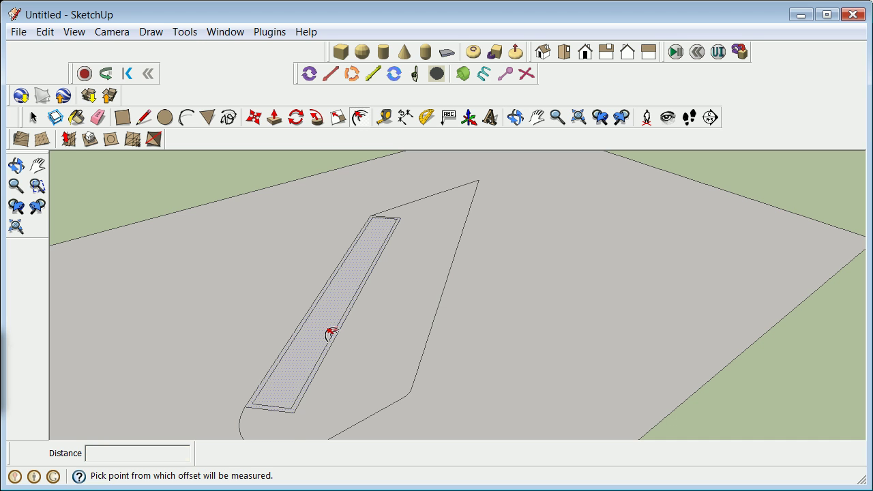
scroll(332, 337, up, 3)
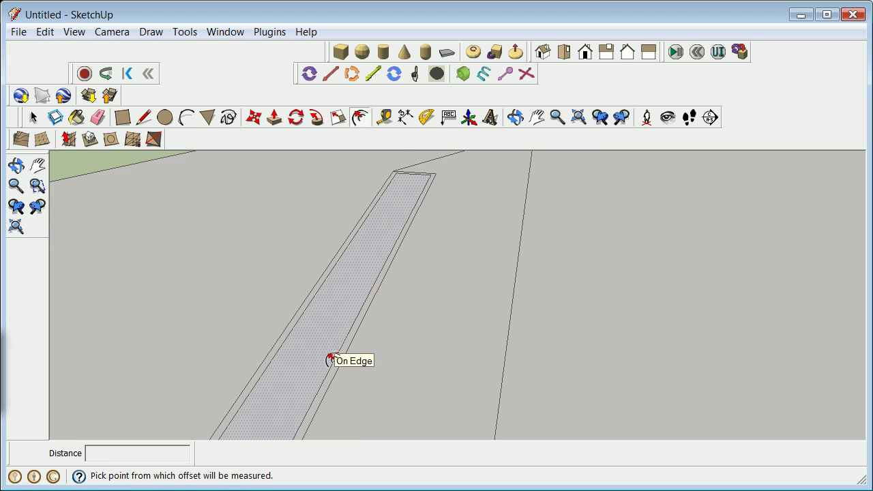
click(337, 361)
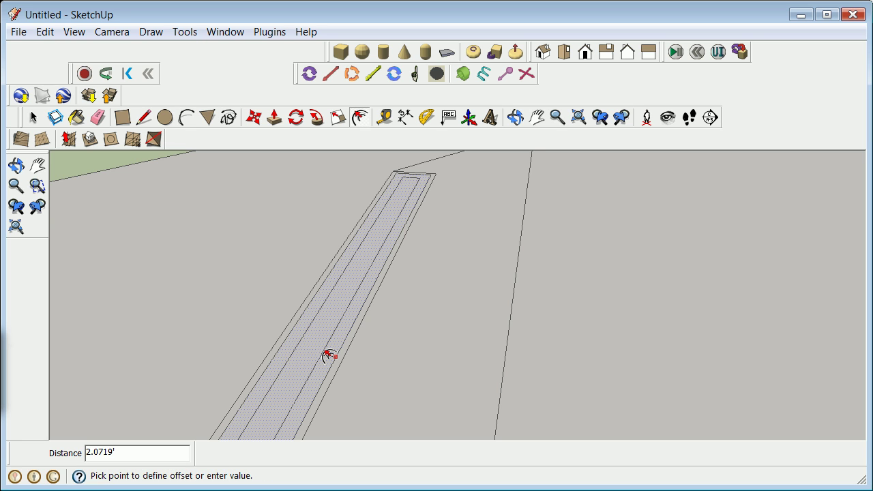
text(1')
key(Return)
key(Escape)
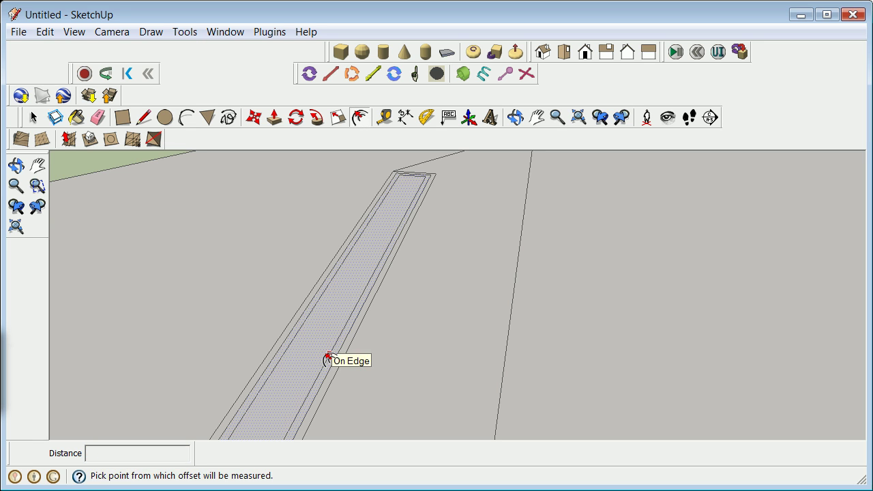
Offset the innermost outline inward two more times by 1' each, leaving a narrow central strip
click(323, 354)
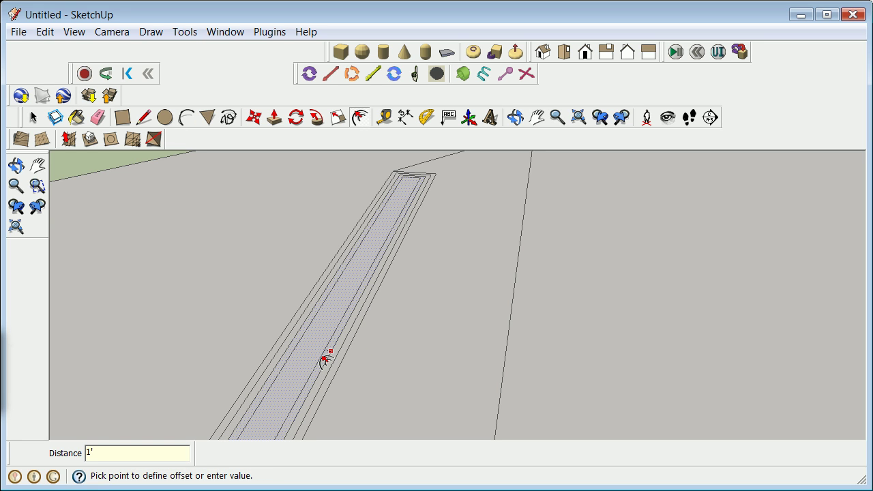
key(Return)
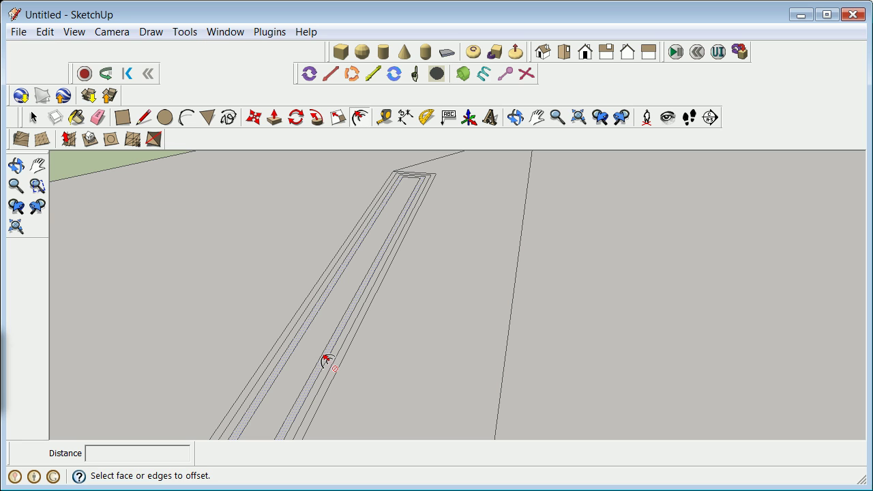
click(314, 355)
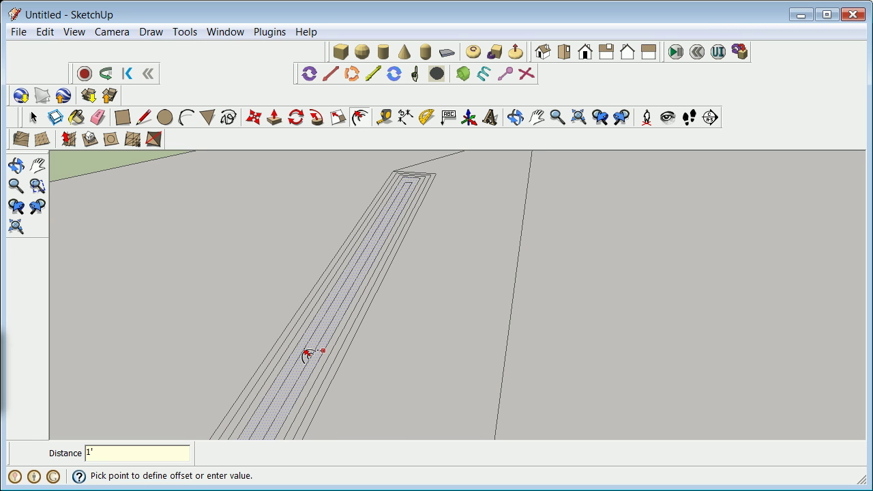
key(Return)
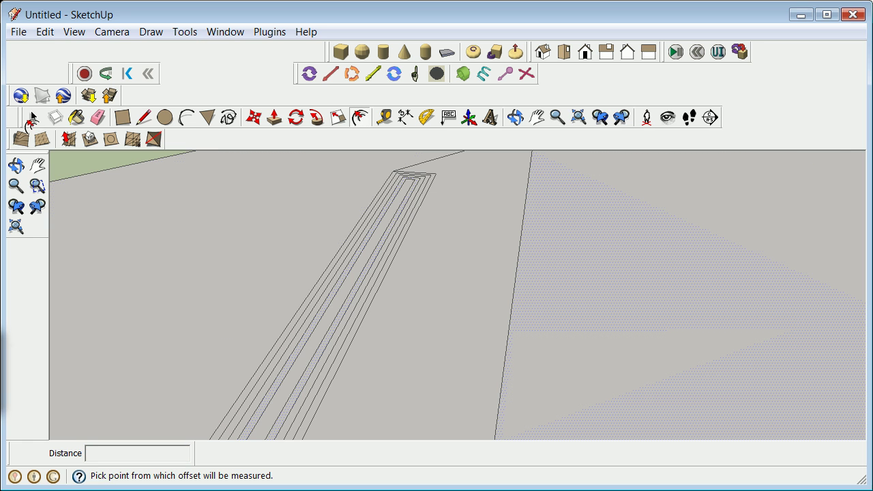
Select the innermost strip face and move it straight up along the blue axis by about 9.1'
click(32, 119)
click(34, 118)
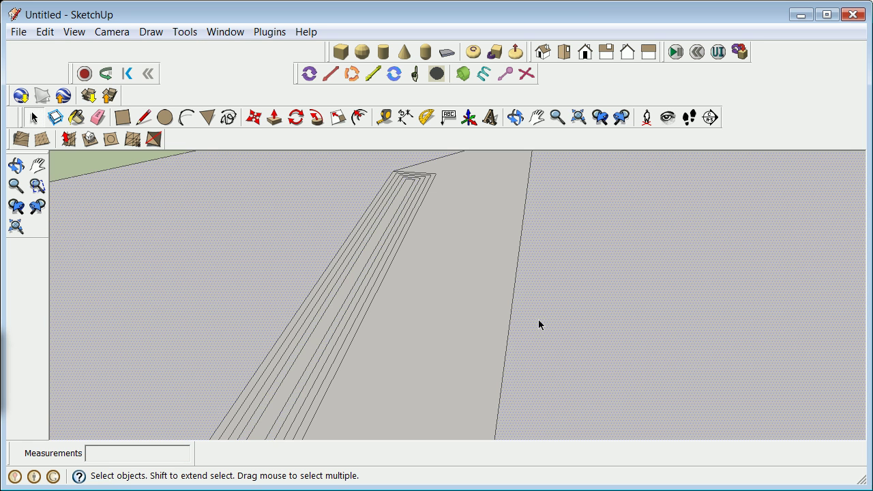
scroll(450, 352, down, 5)
scroll(380, 372, up, 6)
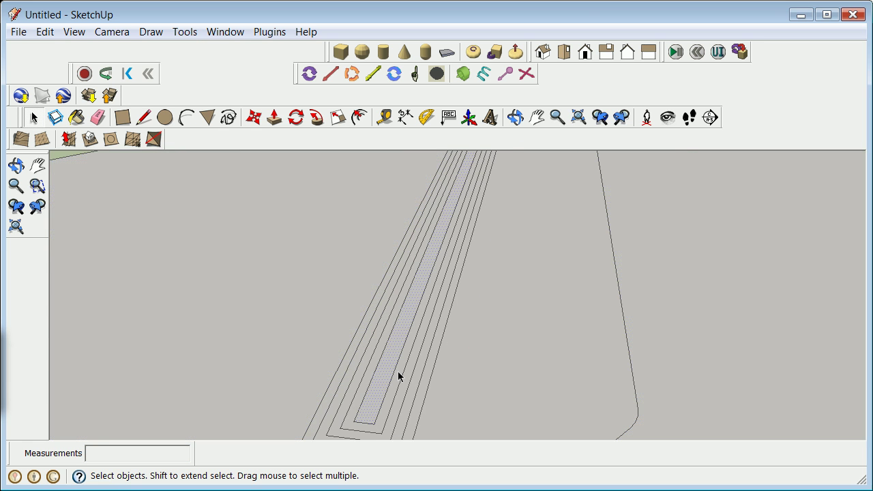
scroll(399, 376, down, 3)
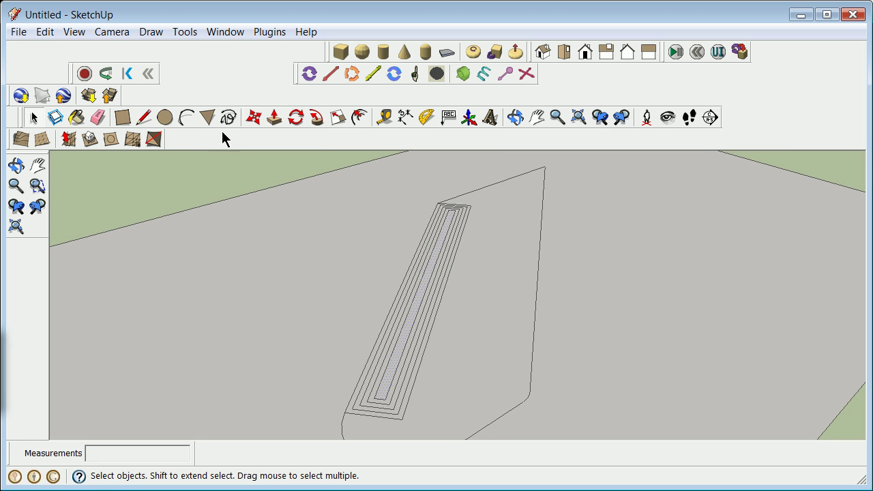
click(252, 119)
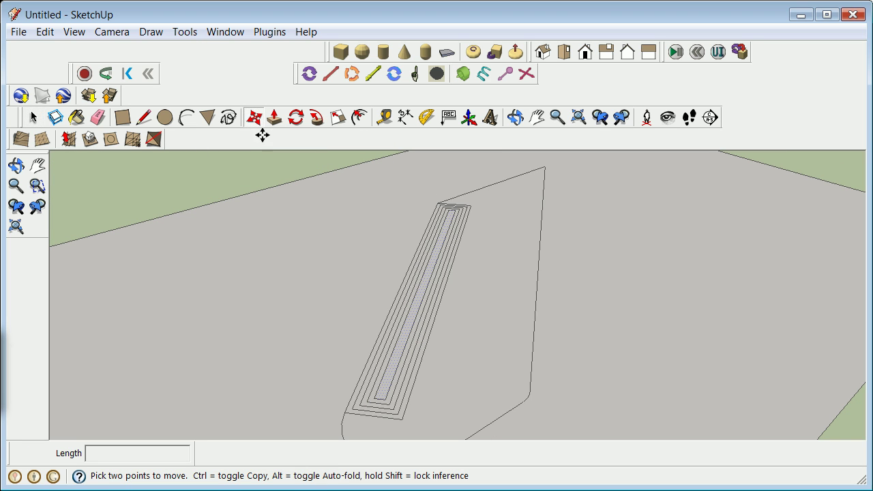
click(415, 308)
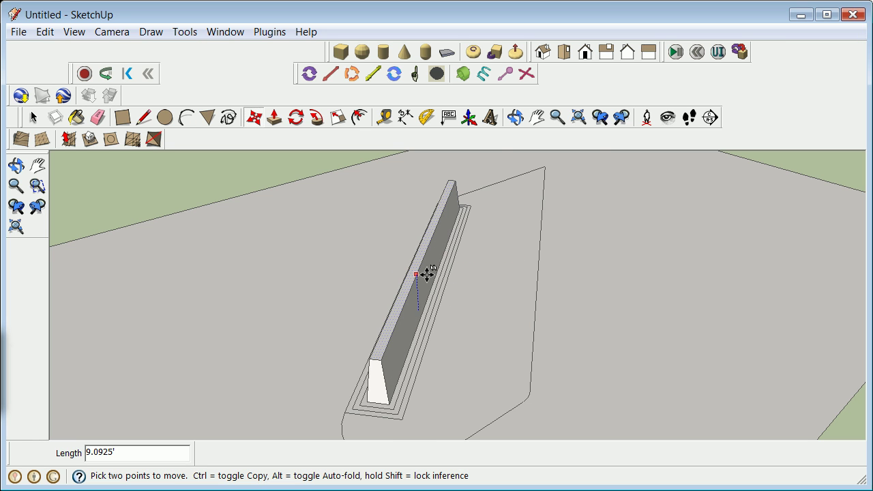
click(426, 273)
scroll(386, 359, up, 3)
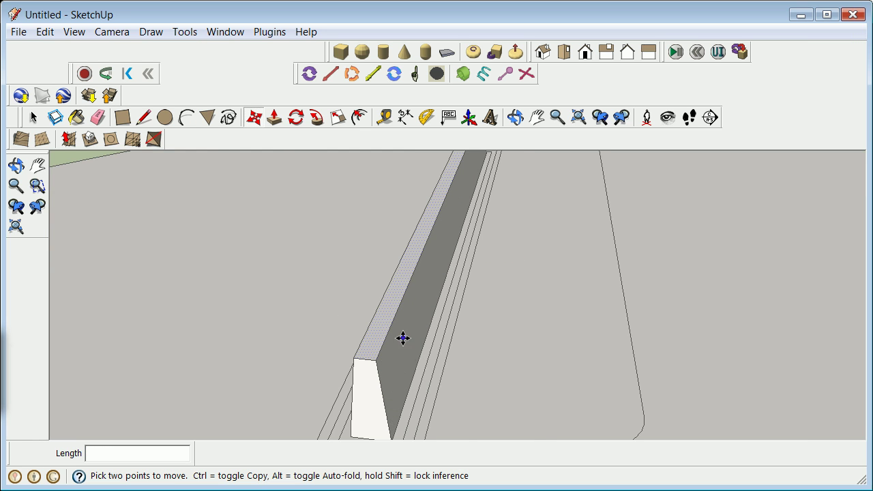
scroll(403, 338, down, 2)
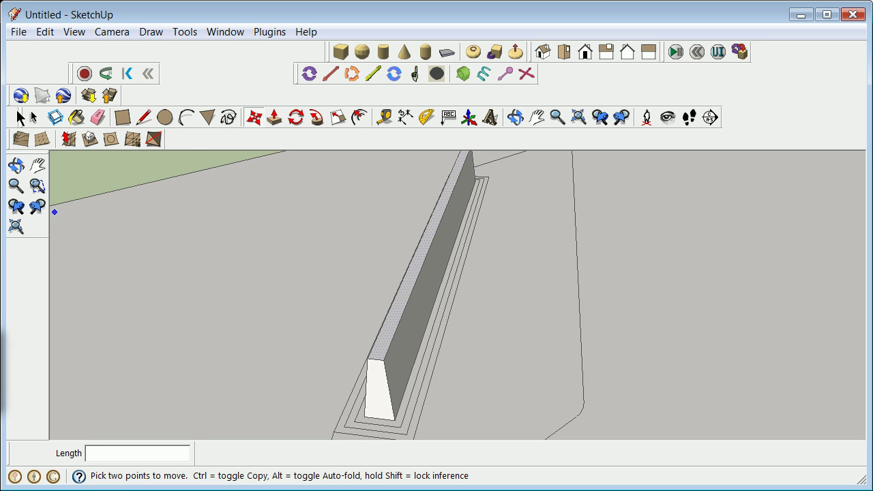
Select the ring face surrounding the base of the raised block and move it up 5.45' along the blue axis
click(32, 117)
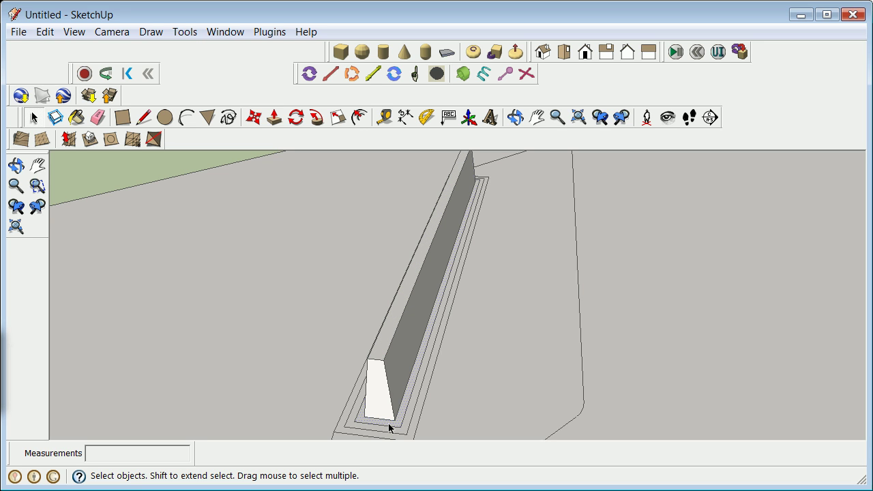
click(253, 119)
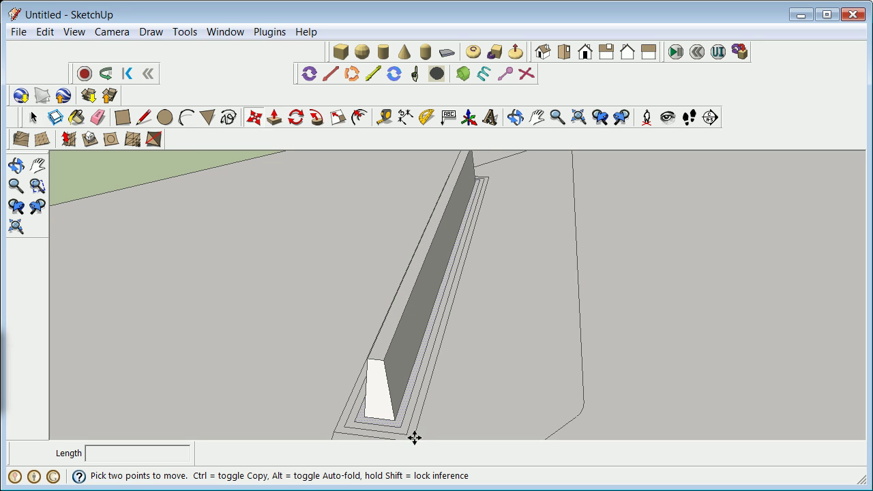
click(397, 425)
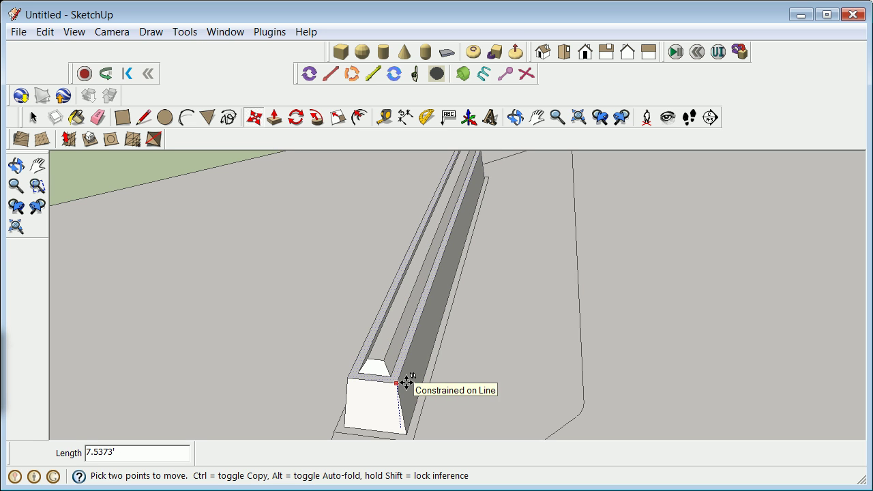
text(5.45)
key(Return)
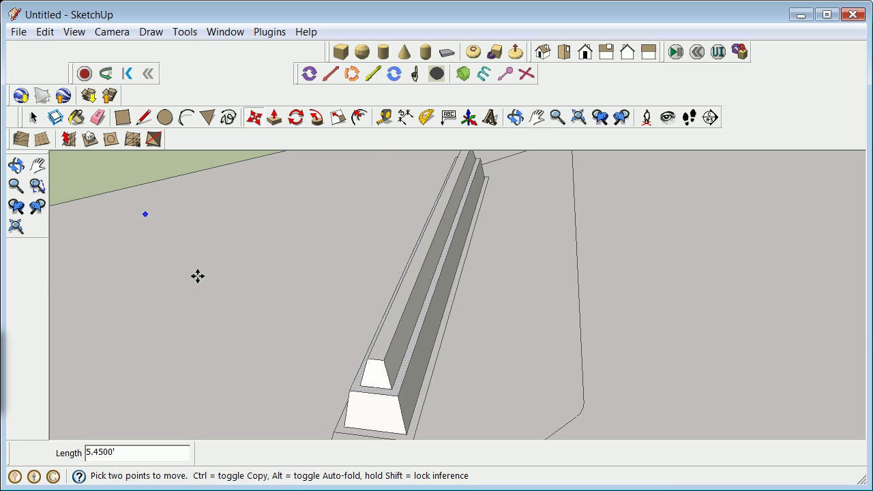
scroll(248, 331, down, 4)
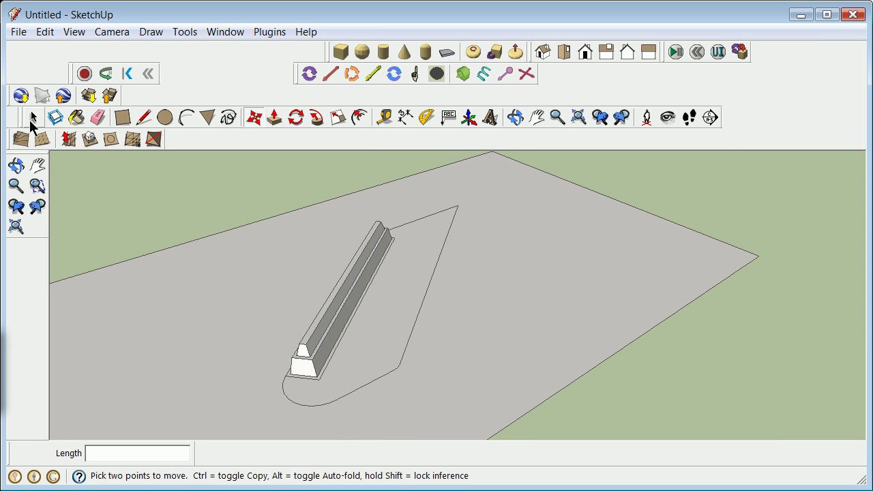
click(33, 119)
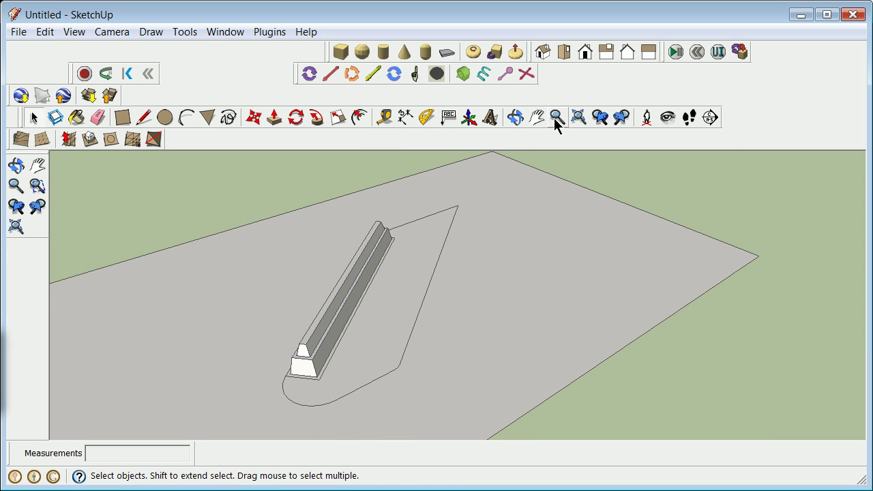
Examine the stepped, sloped structure and the surrounding parallelogram from several angles, both near and far
click(514, 119)
mouse_move(261, 318)
mouse_down()
mouse_move(350, 310)
mouse_move(341, 317)
mouse_up()
mouse_move(418, 318)
mouse_down()
mouse_move(411, 306)
mouse_move(336, 381)
mouse_up()
mouse_move(271, 413)
mouse_down()
mouse_move(220, 358)
mouse_move(163, 370)
mouse_move(234, 400)
mouse_move(236, 375)
mouse_move(209, 374)
mouse_up()
scroll(201, 362, down, 3)
scroll(172, 362, up, 5)
scroll(173, 363, down, 1)
scroll(202, 373, down, 1)
scroll(384, 314, up, 5)
scroll(325, 293, up, 1)
scroll(324, 293, down, 2)
Place an instance of the in-model component Group#1 on the ground rectangle beside the stepped structure
click(225, 31)
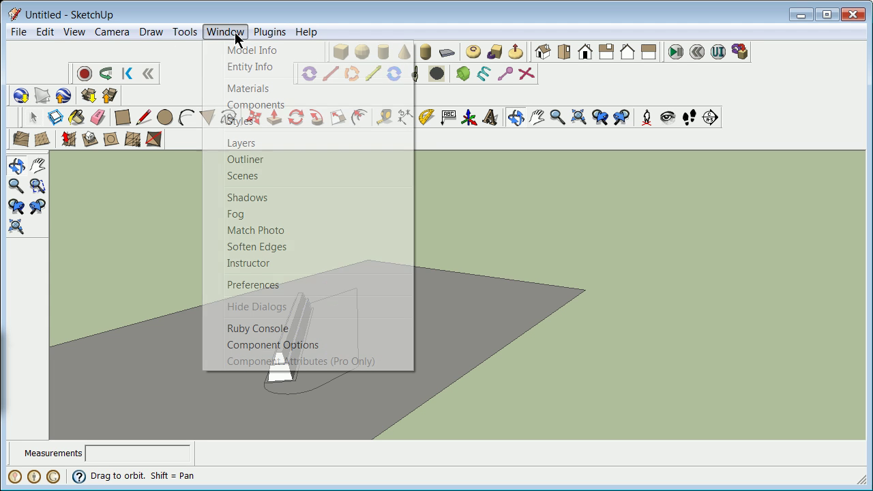
click(277, 107)
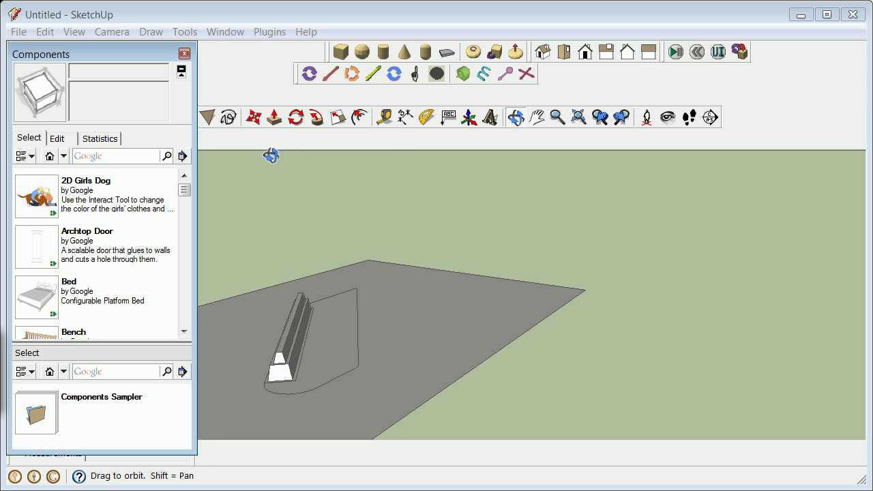
click(63, 155)
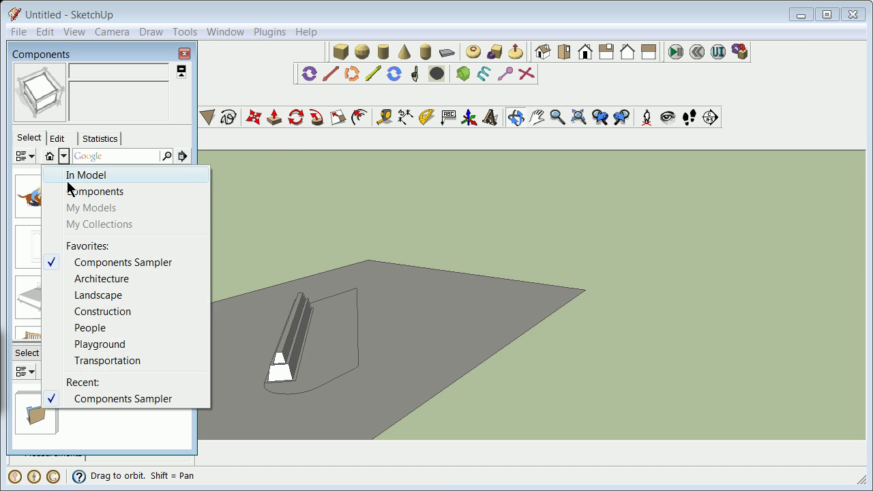
click(21, 175)
click(64, 210)
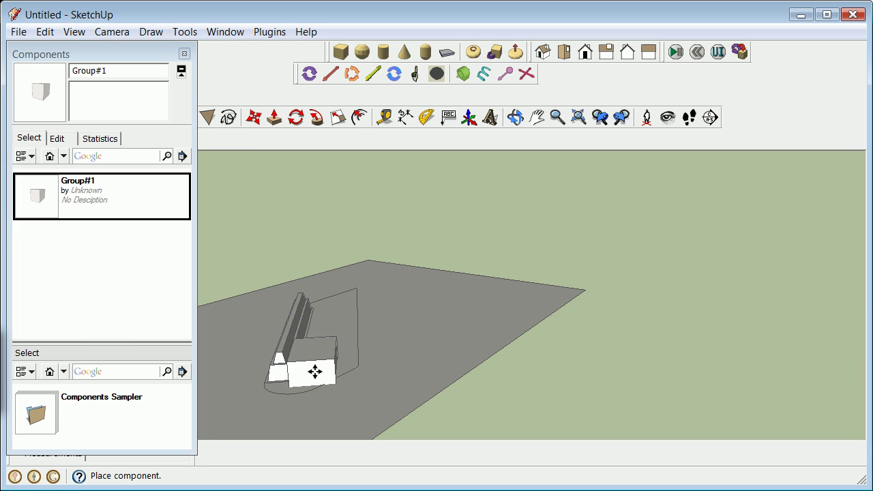
click(227, 365)
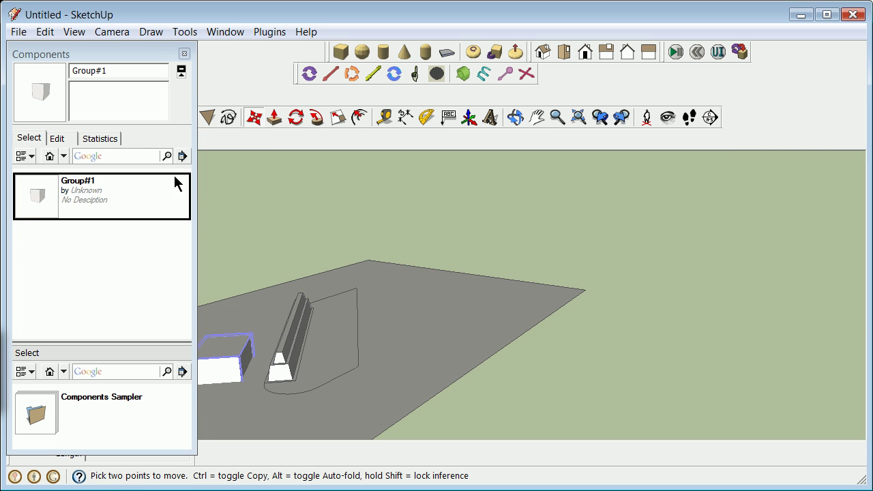
click(184, 53)
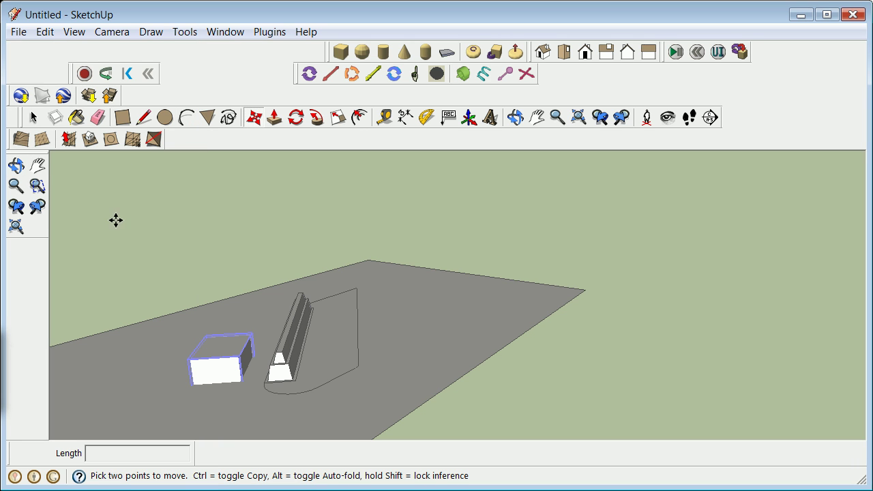
Select the whole stepped structure and make it a group
click(34, 118)
click(266, 276)
drag(320, 407, 350, 409)
right_click(290, 359)
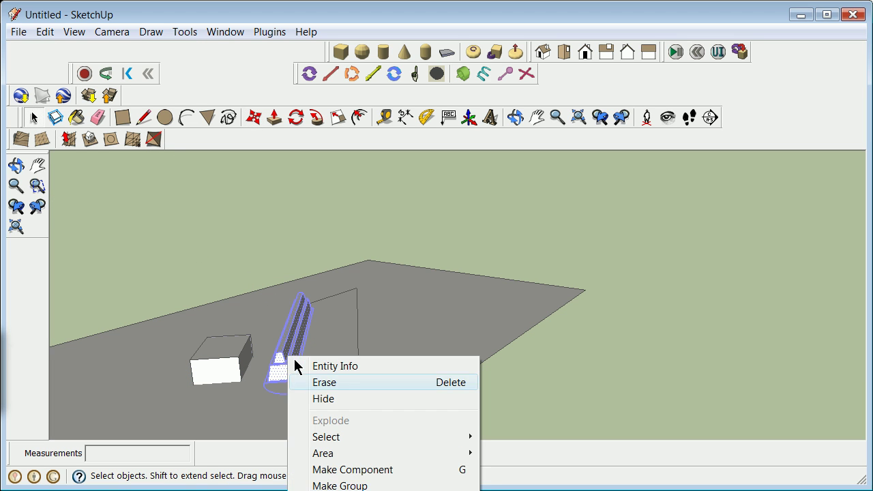
click(359, 483)
click(280, 239)
Rotate the stepped group 57.6° about the lower corner of its end face, in the plane perpendicular to the red axis
scroll(290, 374, up, 2)
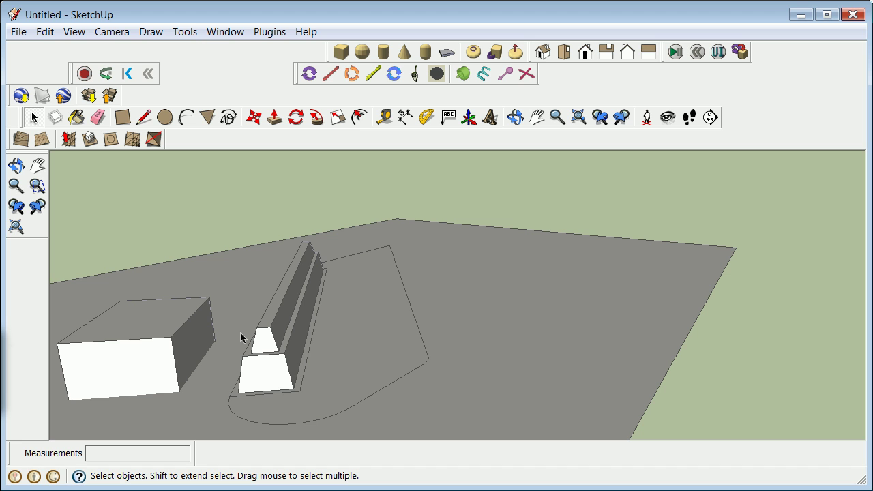
click(287, 368)
click(297, 119)
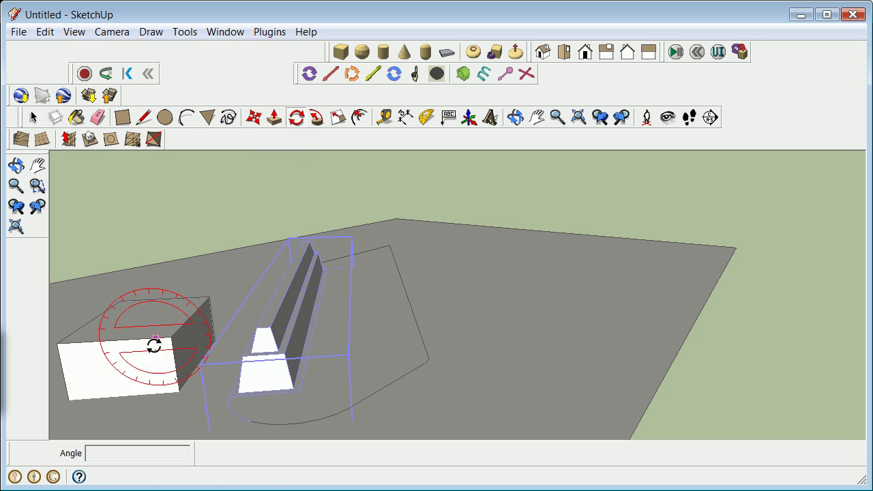
click(237, 392)
click(311, 391)
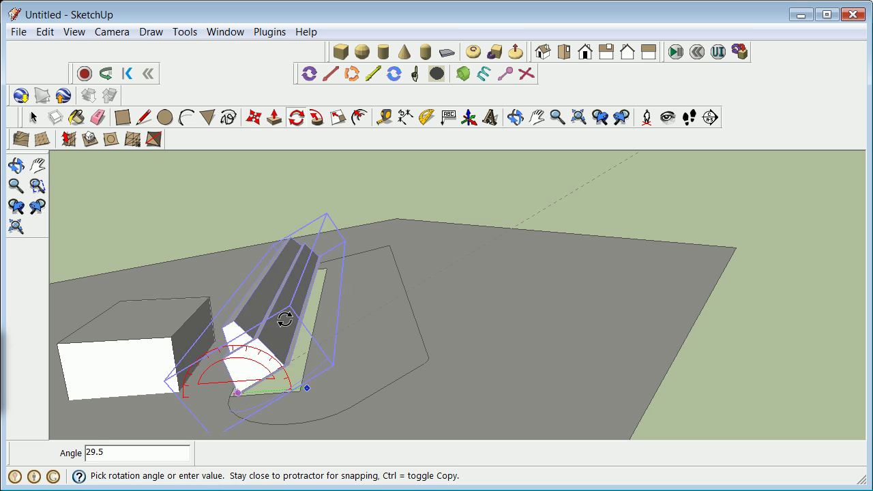
key(Escape)
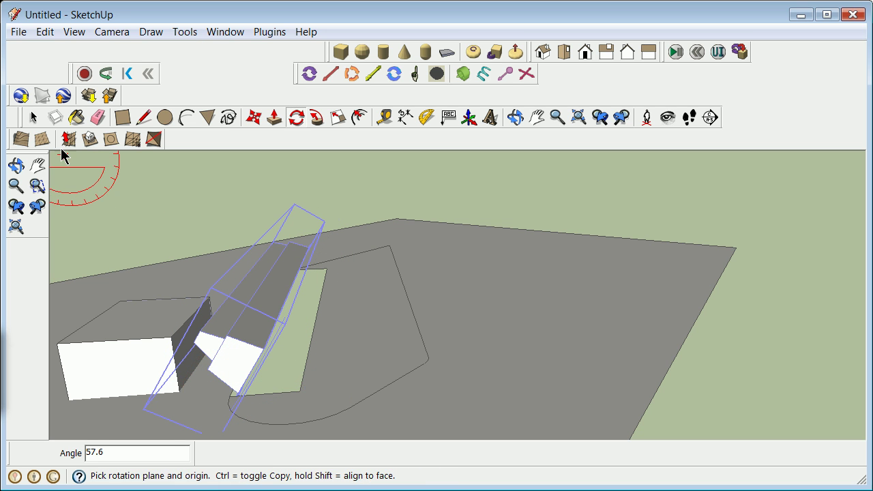
click(33, 118)
Rotate the stepped group 54.8° about its lower end corner, in the plane perpendicular to the green axis, tipping it upward
scroll(220, 264, down, 6)
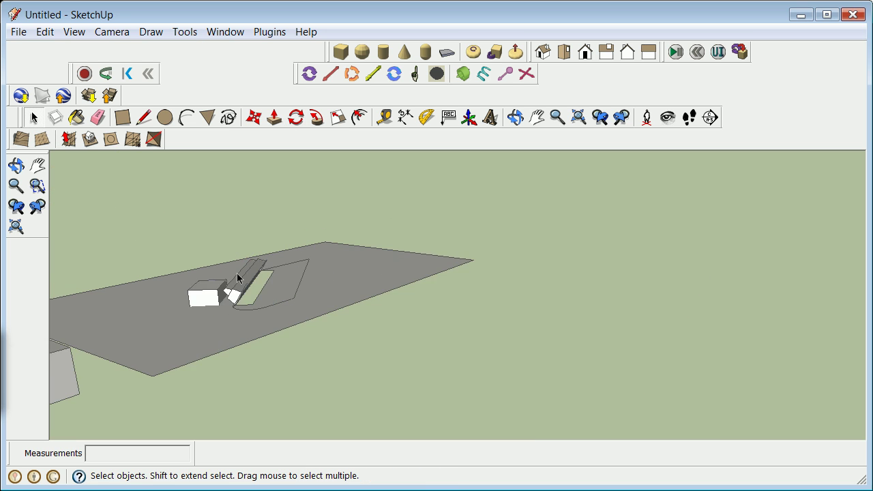
scroll(154, 305, up, 4)
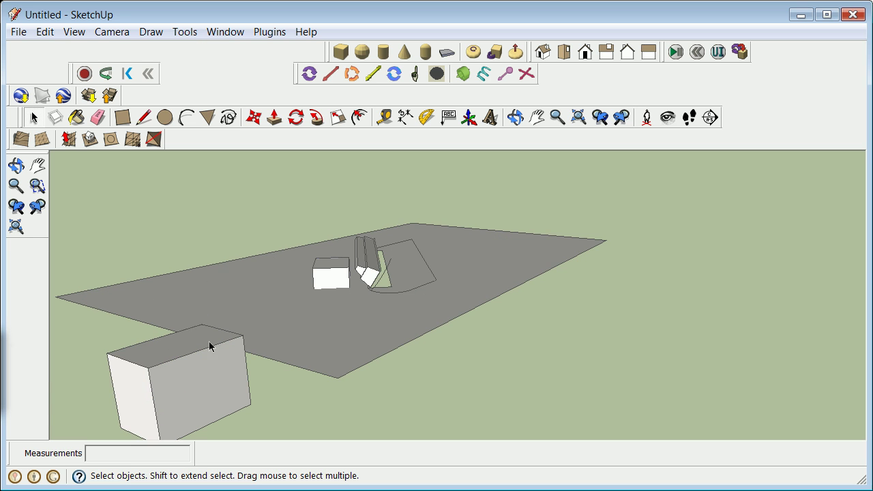
scroll(363, 275, up, 1)
scroll(285, 267, down, 3)
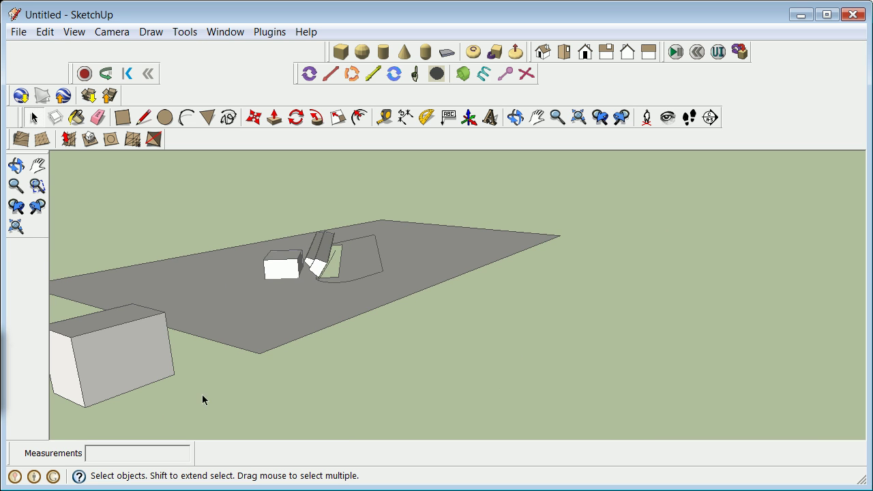
scroll(258, 303, up, 3)
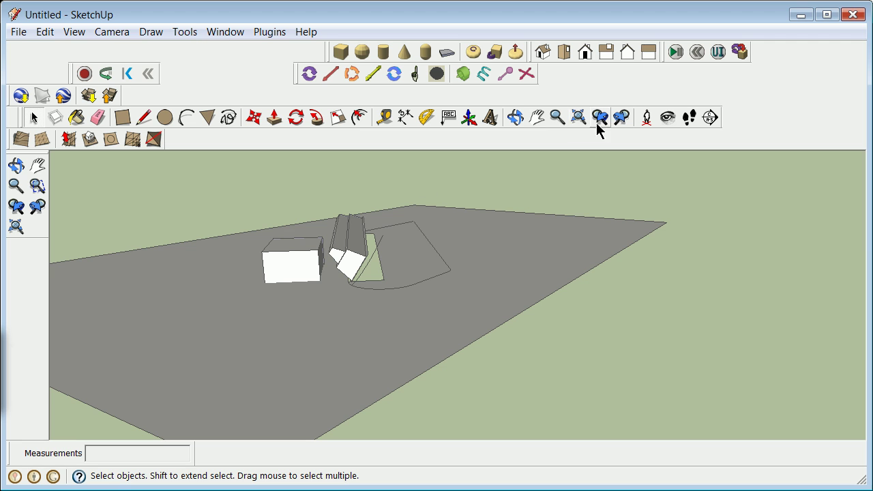
click(515, 117)
drag(510, 164, 528, 274)
click(33, 119)
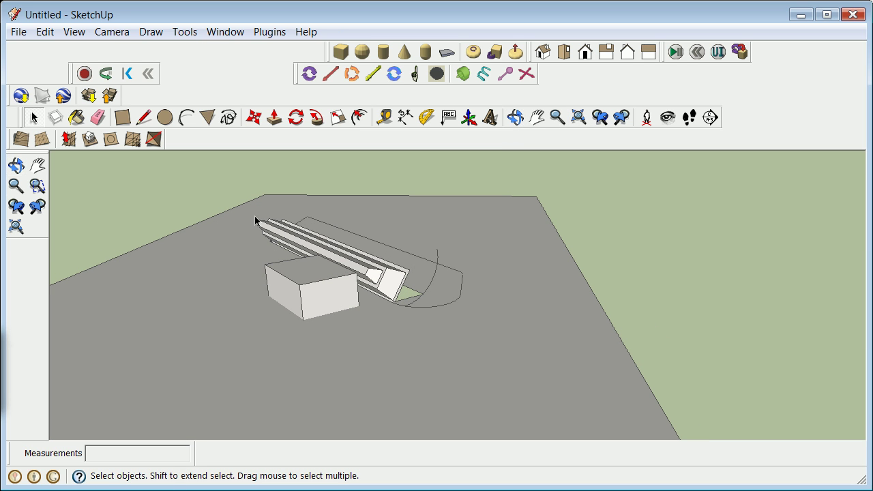
click(371, 266)
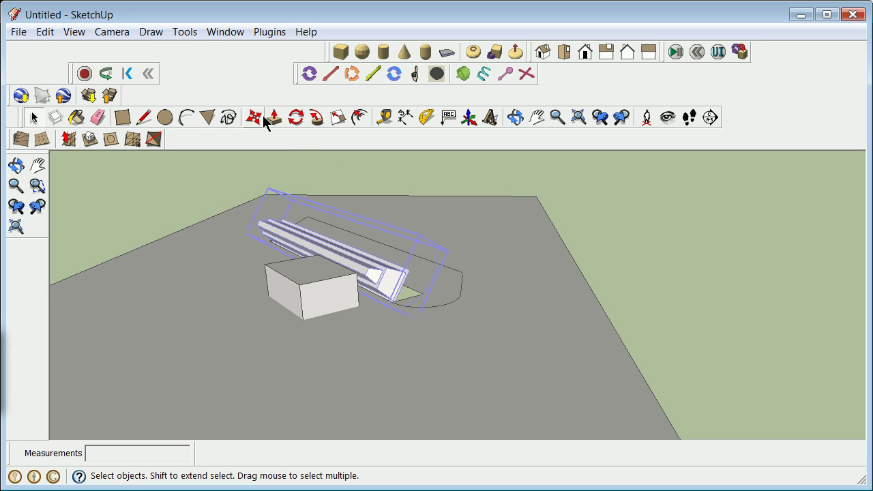
click(296, 119)
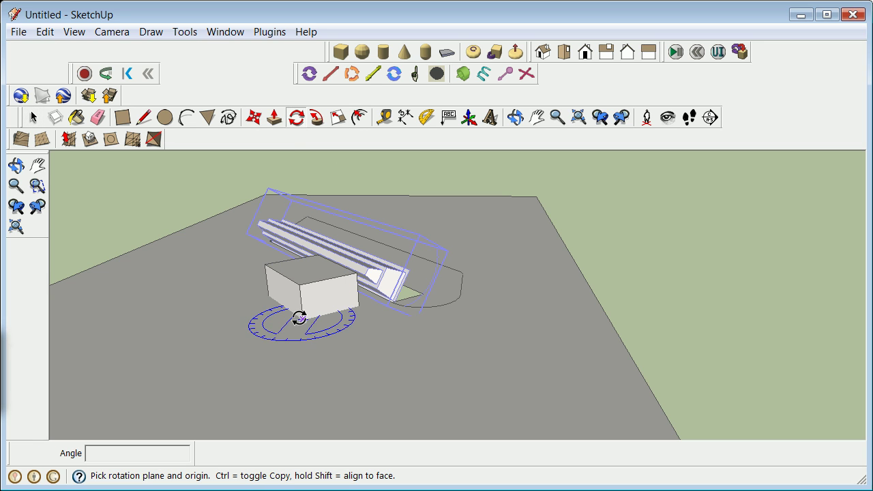
drag(392, 300, 358, 283)
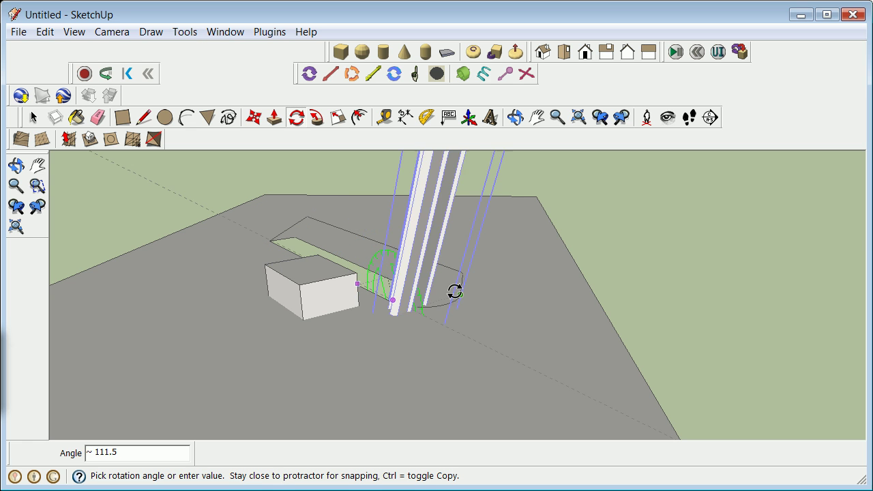
click(423, 227)
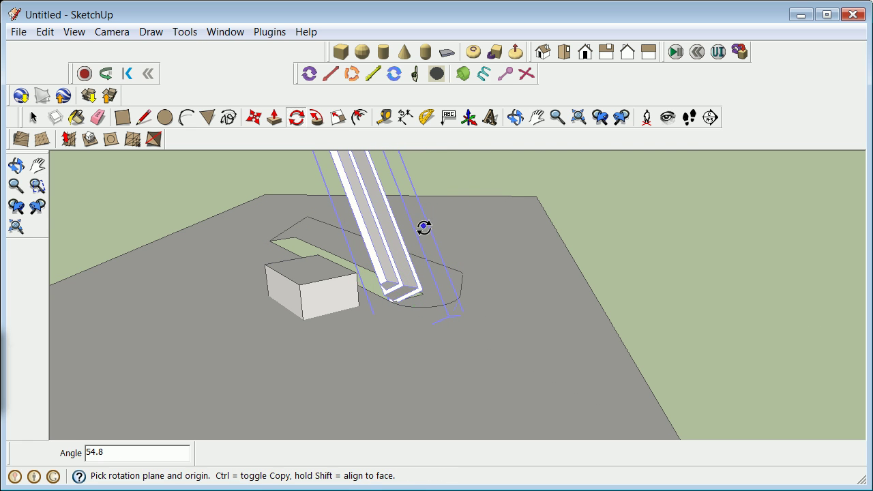
Define new drawing axes with their origin in the empty area outside the ground rectangle and turn on the axes display
scroll(333, 331, down, 5)
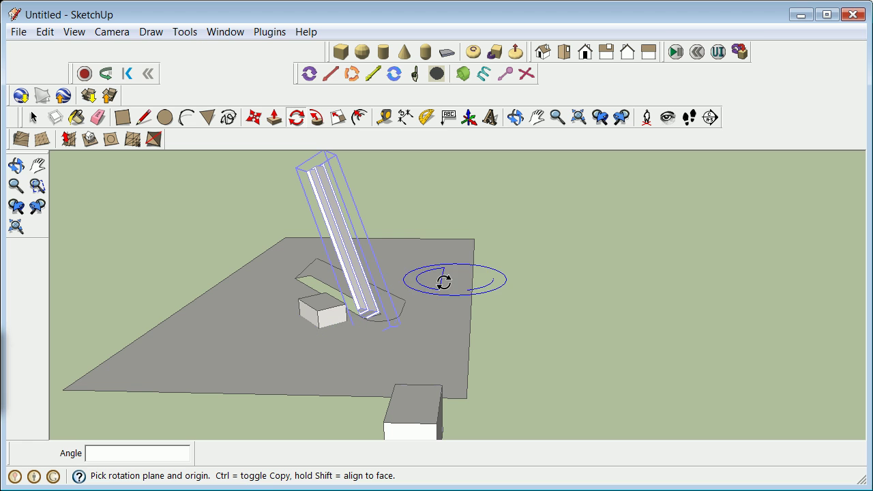
click(519, 120)
drag(423, 341, 440, 323)
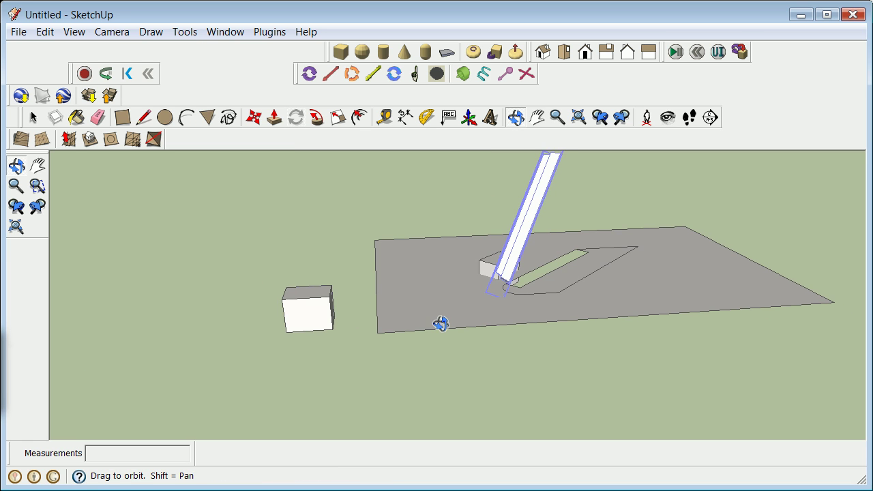
click(34, 118)
click(170, 186)
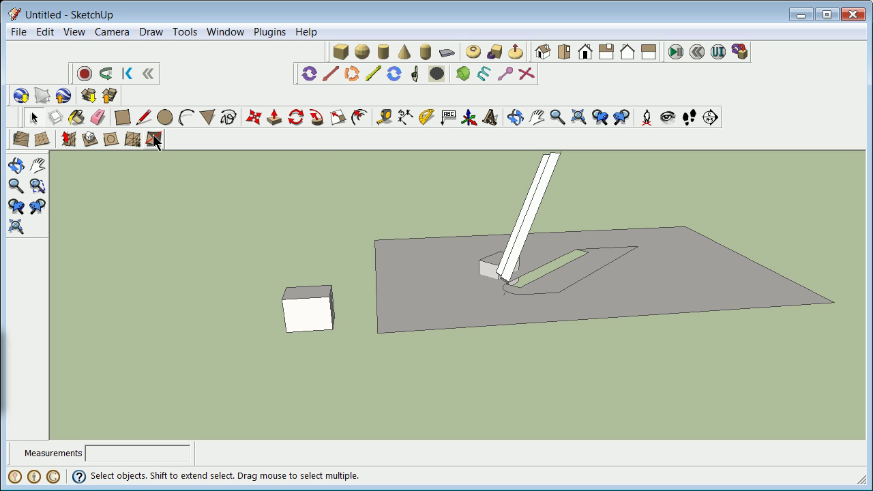
click(469, 119)
click(319, 227)
click(339, 206)
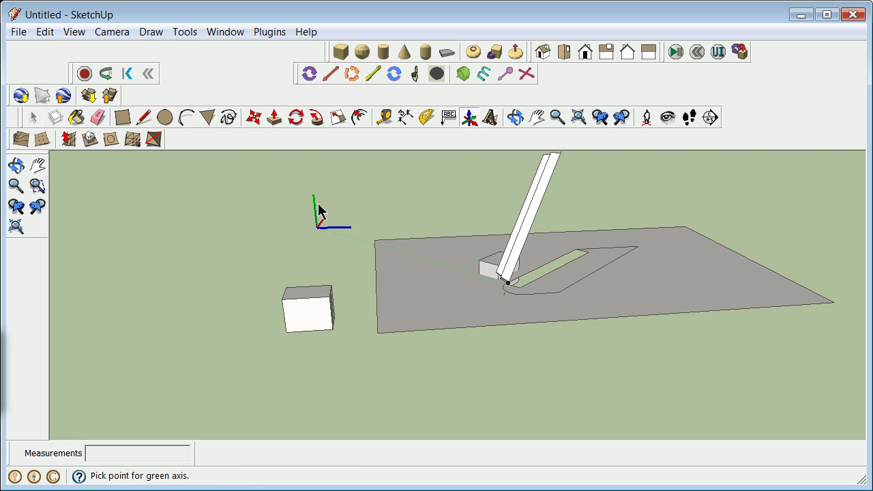
key(space)
click(75, 32)
click(96, 130)
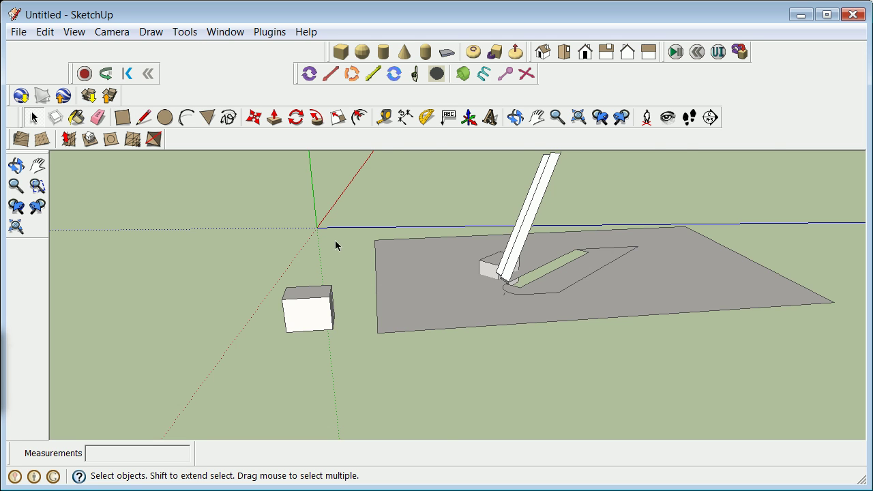
Redefine the drawing axes at another nearby origin outside the ground rectangle with different red and green directions
scroll(336, 244, up, 3)
click(469, 117)
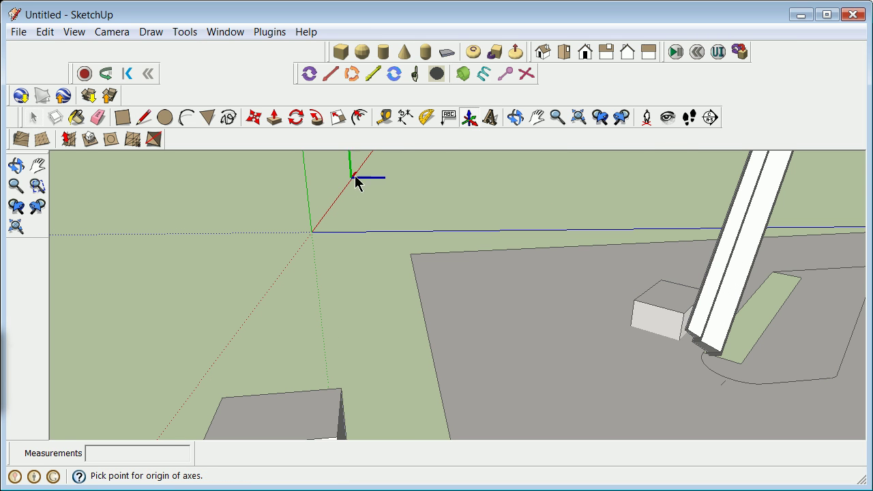
click(304, 192)
click(318, 220)
click(331, 201)
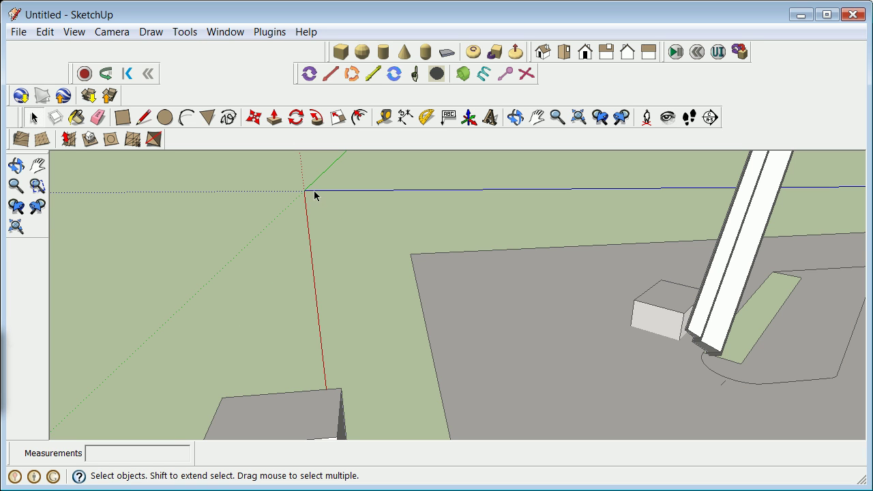
Reset the drawing axes to their default position
right_click(314, 192)
click(372, 235)
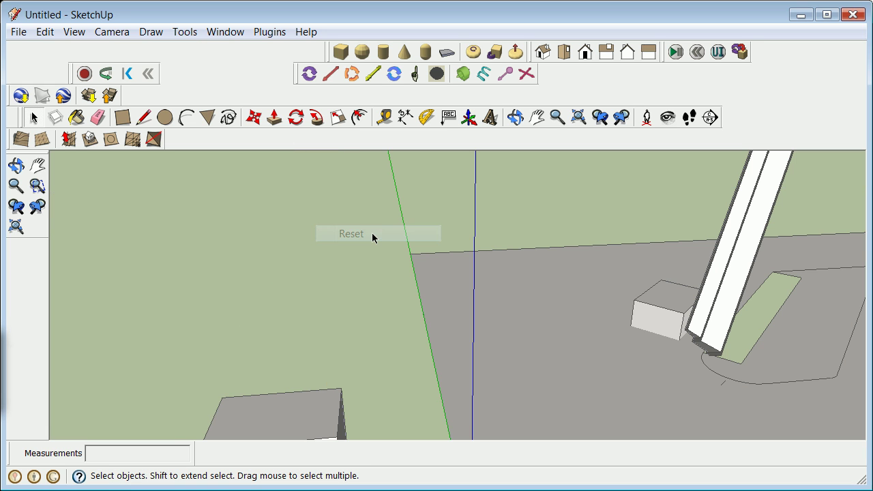
scroll(383, 249, down, 6)
scroll(520, 253, up, 2)
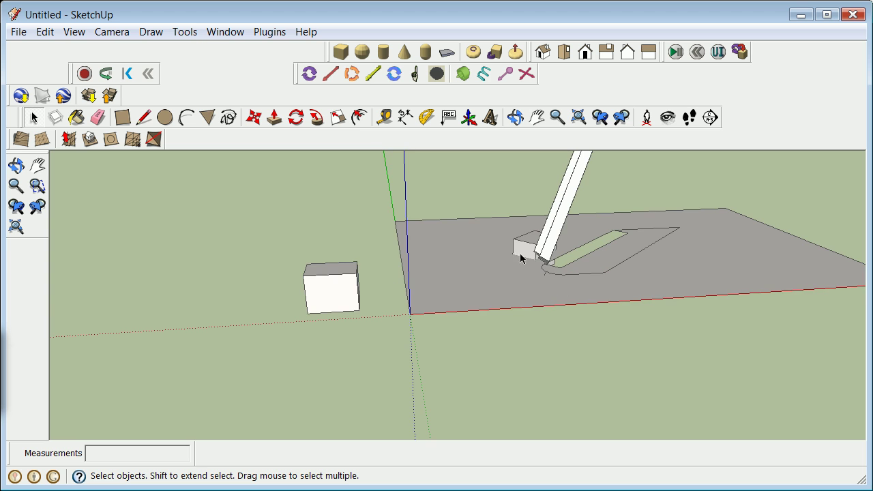
Examine the tilted group, the ground rectangle and both boxes relative to the axes from several angles and distances
scroll(497, 276, down, 5)
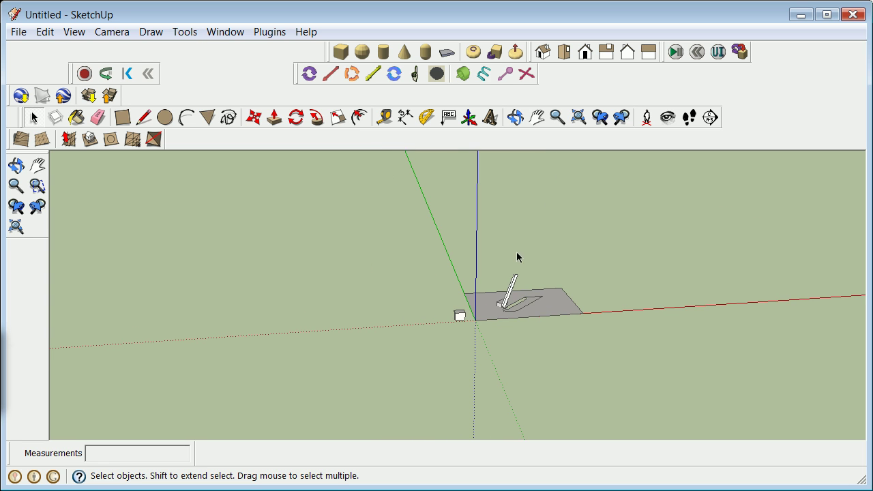
scroll(518, 253, up, 4)
scroll(511, 348, down, 3)
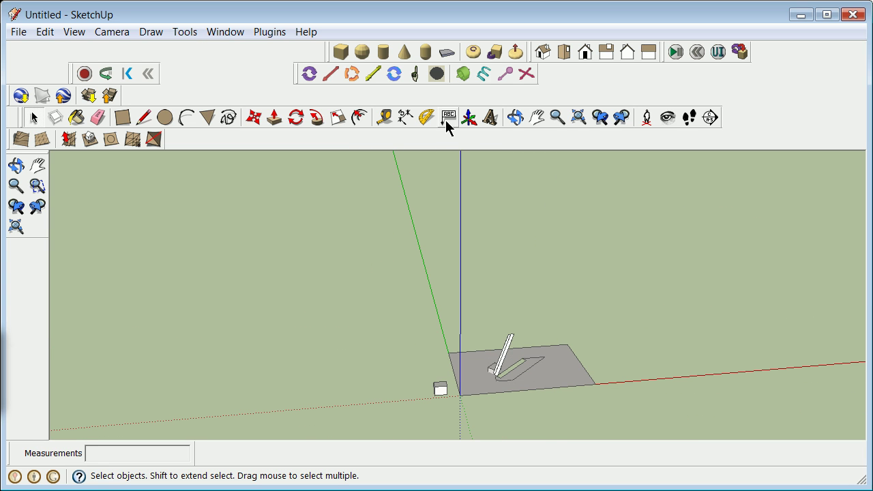
click(516, 117)
drag(501, 327, 468, 452)
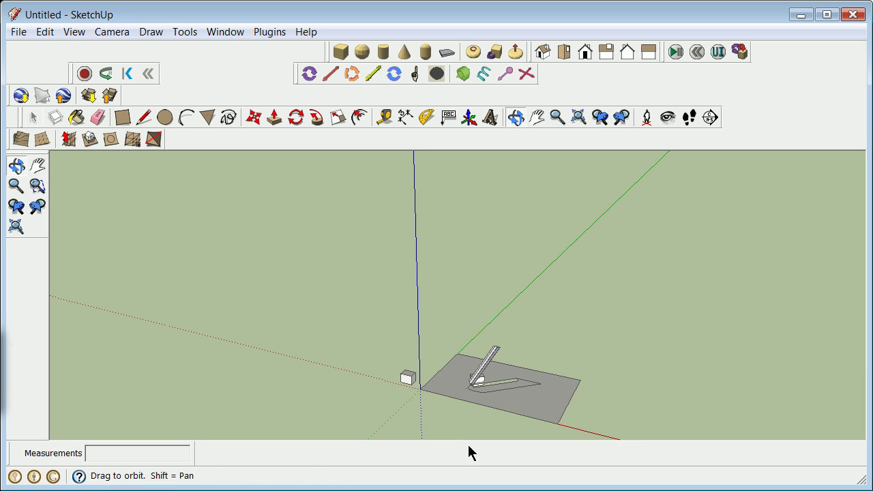
mouse_move(425, 399)
mouse_down()
mouse_move(485, 376)
mouse_move(420, 369)
mouse_move(435, 397)
mouse_up()
scroll(439, 382, up, 3)
scroll(472, 435, down, 3)
drag(519, 418, 505, 415)
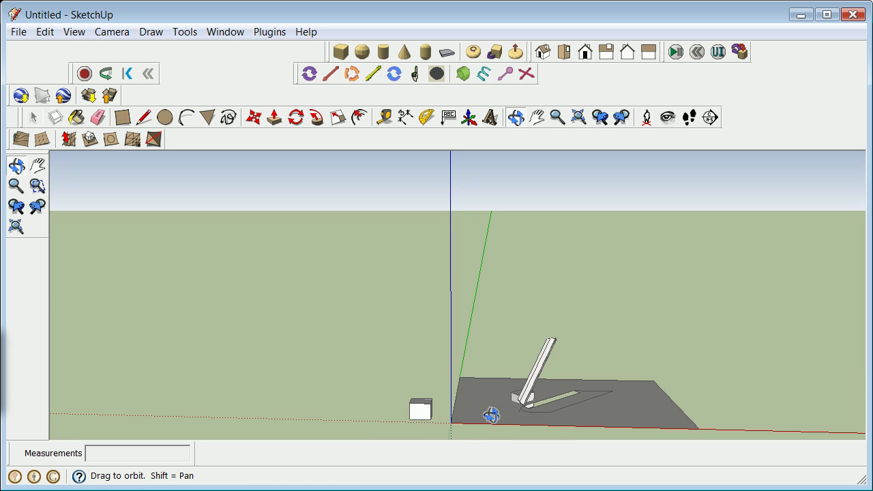
scroll(538, 420, up, 3)
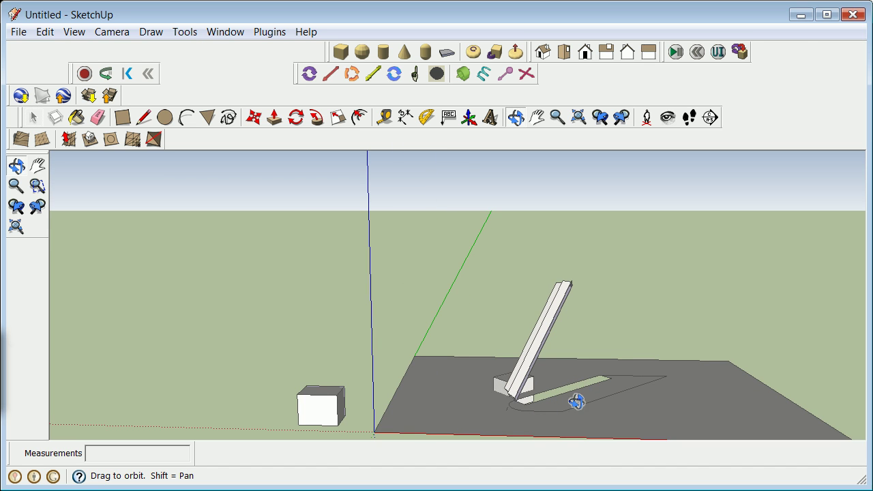
scroll(529, 403, down, 3)
drag(526, 398, 496, 392)
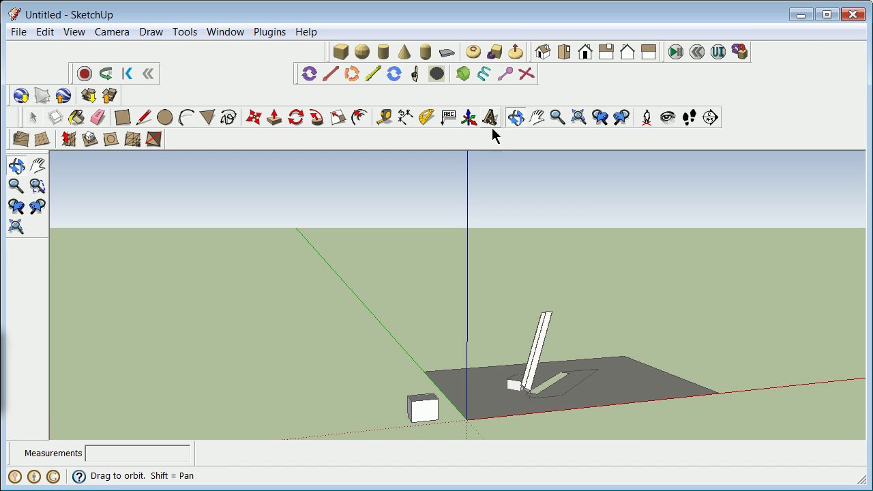
scroll(564, 419, up, 3)
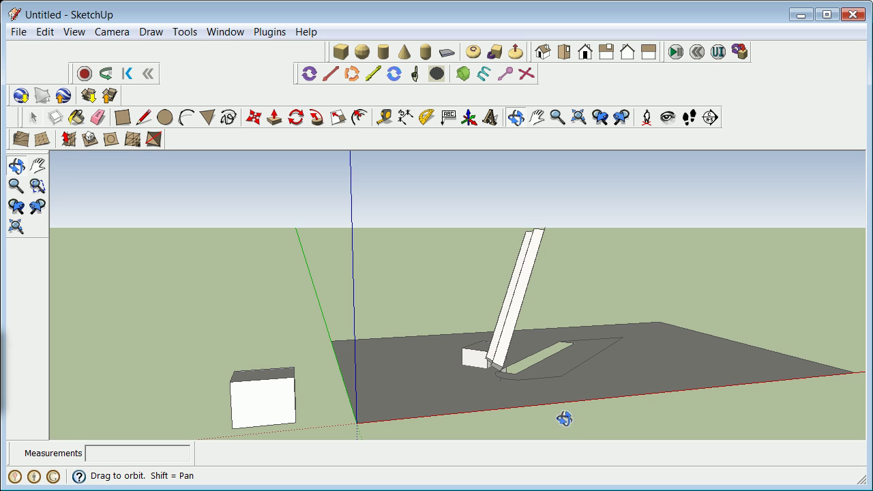